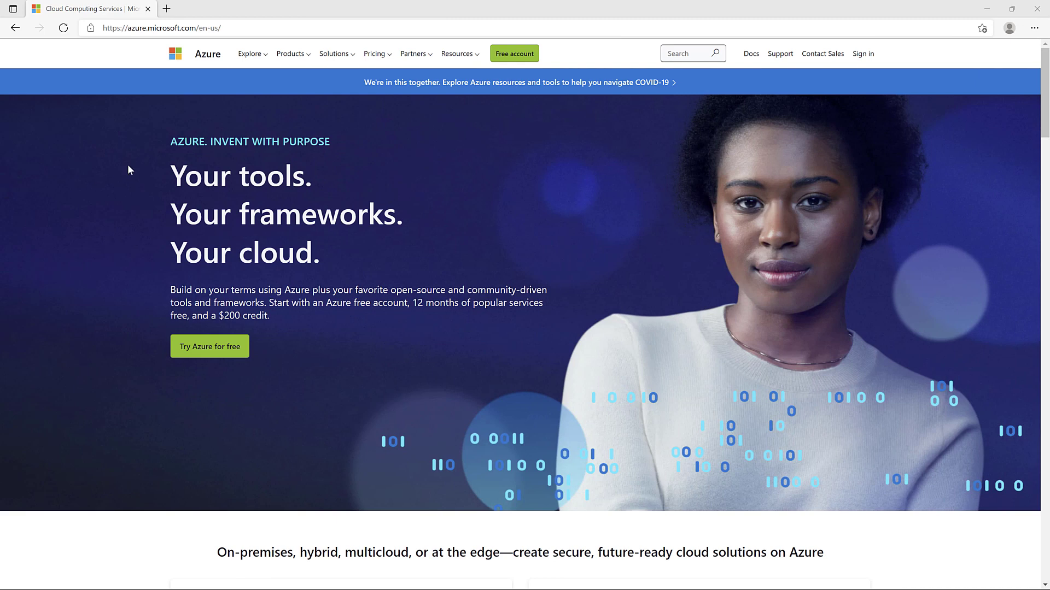
- Navigate from Products > Virtual Machines to the Windows VM pricing page
{"action": "left_click", "coordinate": [295, 59]}
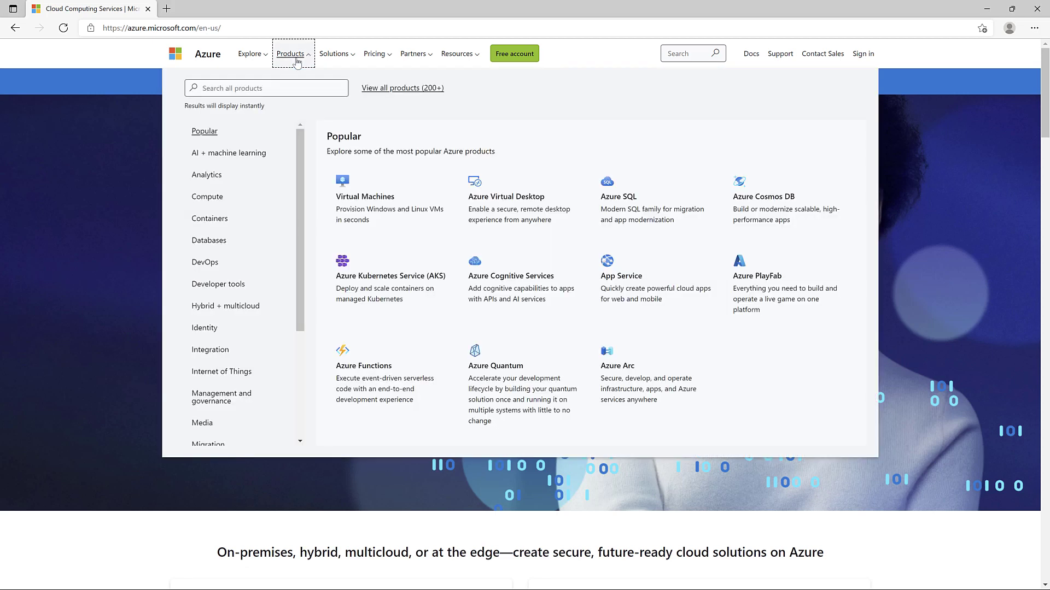
{"action": "left_click", "coordinate": [359, 214]}
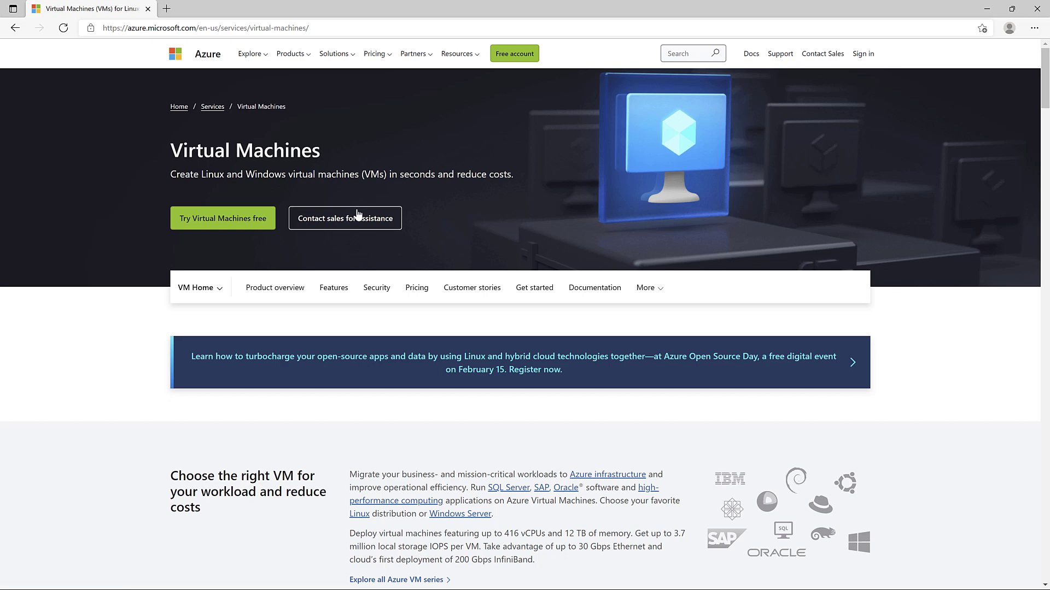
{"action": "left_click", "coordinate": [416, 289]}
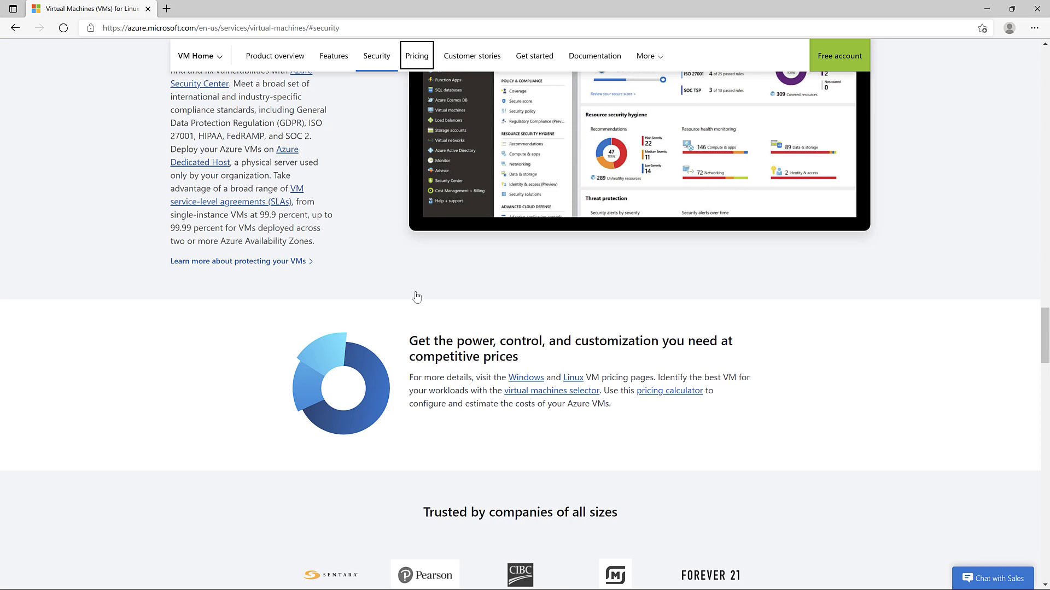
{"action": "left_click", "coordinate": [524, 383]}
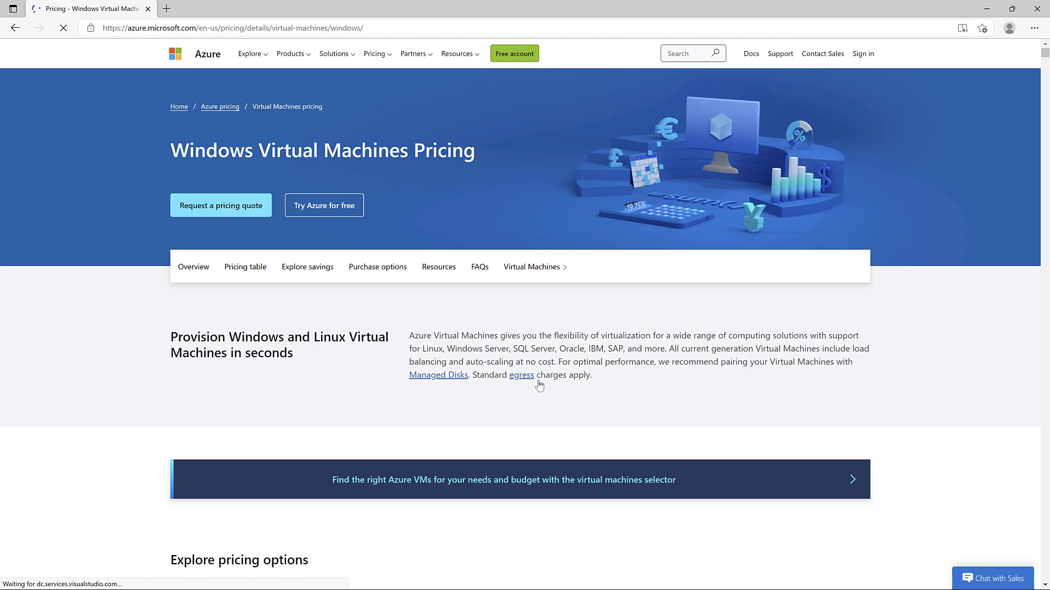
- Filter pricing to General purpose Ddv5-series and add the D16d v5 instance to the estimate
{"action": "scroll", "coordinate": [539, 385], "scroll_direction": "down", "scroll_amount": 7}
{"action": "scroll", "coordinate": [540, 385], "scroll_direction": "down", "scroll_amount": 3}
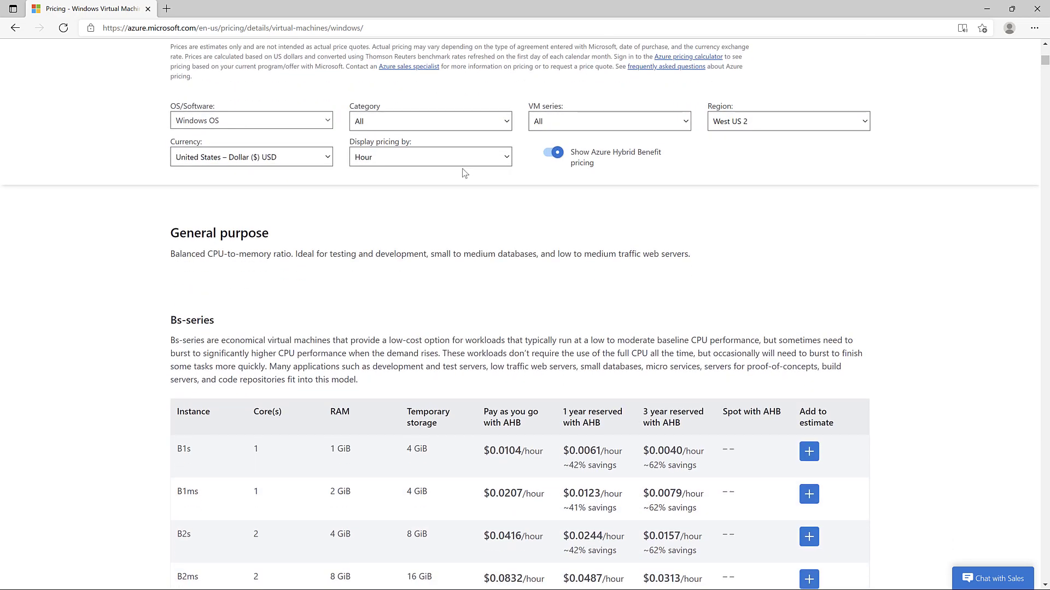
{"action": "left_click", "coordinate": [462, 127]}
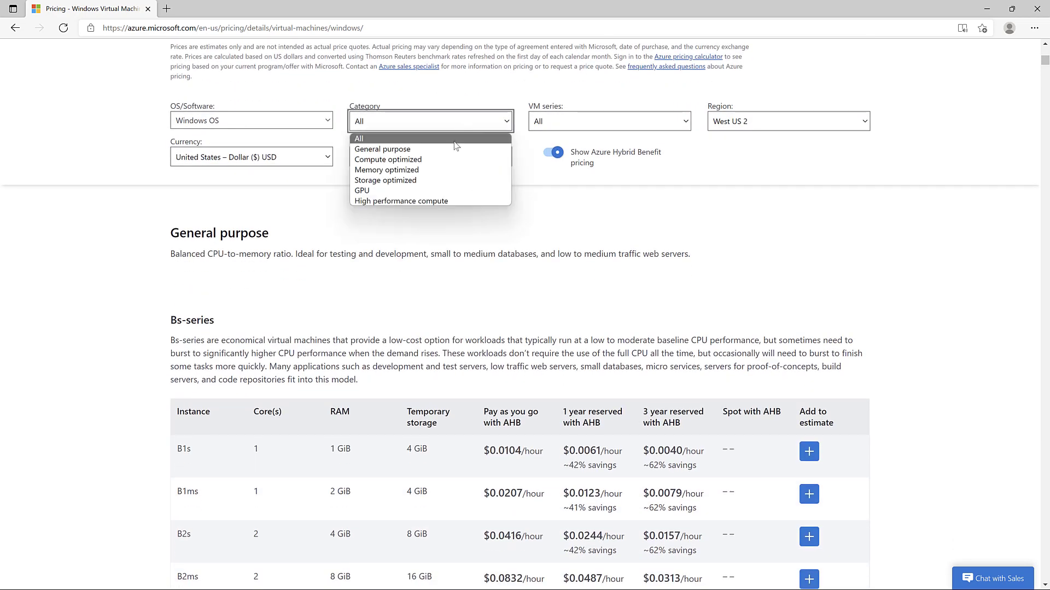
{"action": "left_click", "coordinate": [456, 149]}
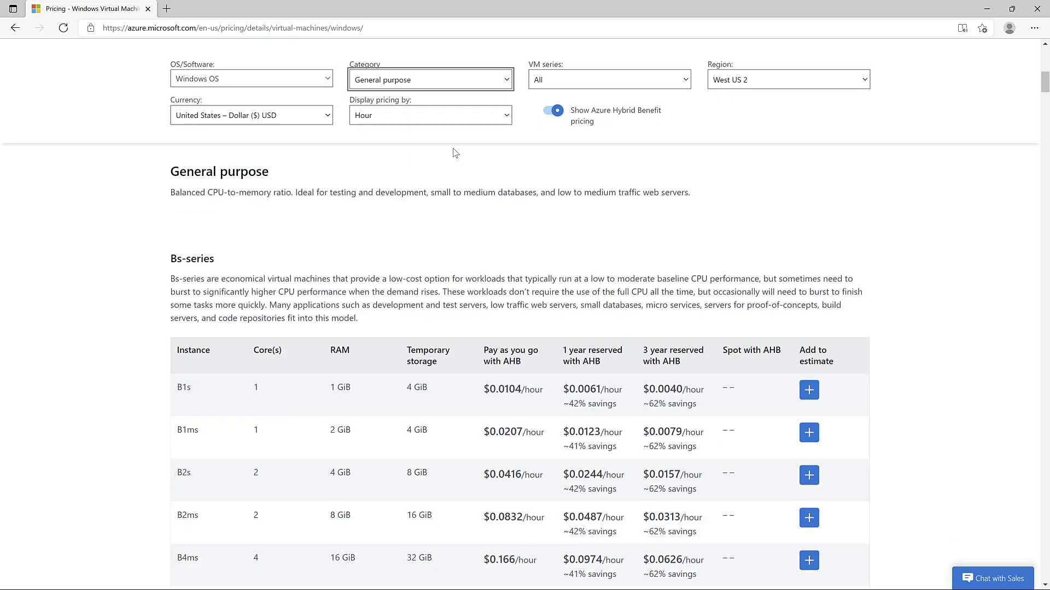
{"action": "left_click", "coordinate": [547, 86]}
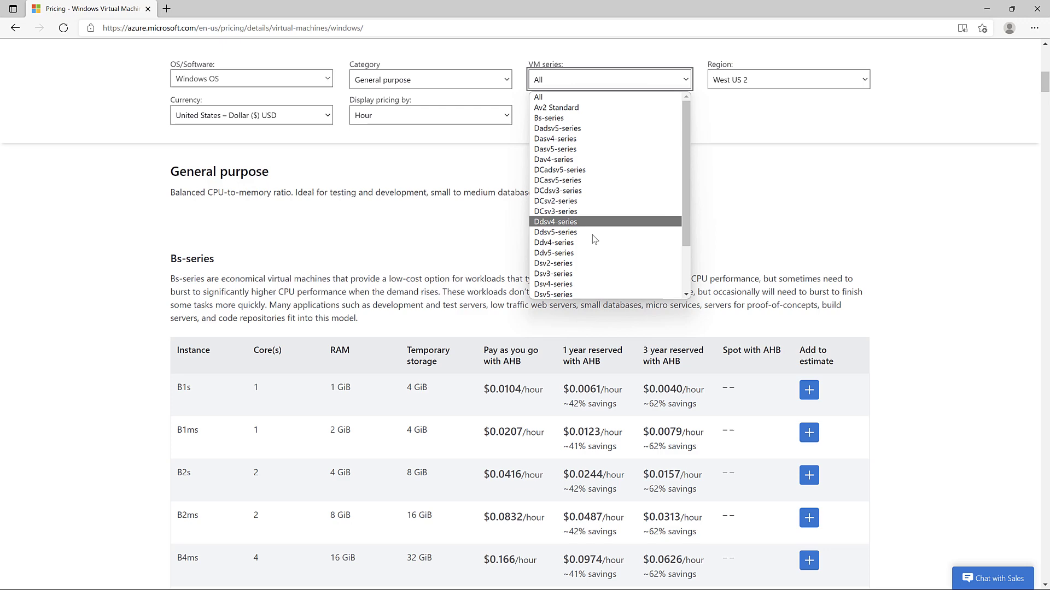
{"action": "left_click", "coordinate": [553, 253]}
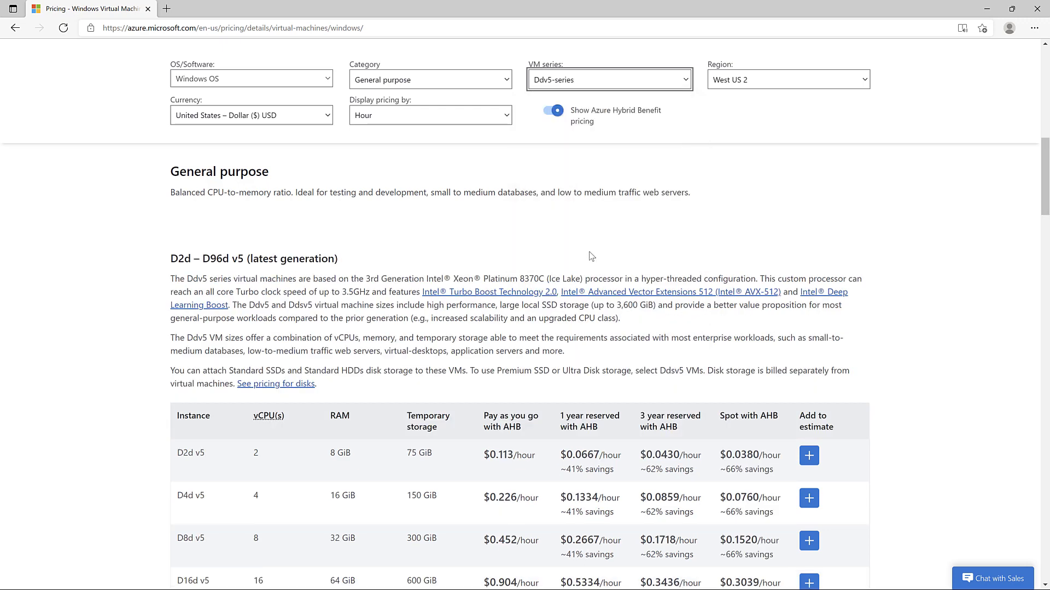
{"action": "scroll", "coordinate": [591, 256], "scroll_direction": "down", "scroll_amount": 3}
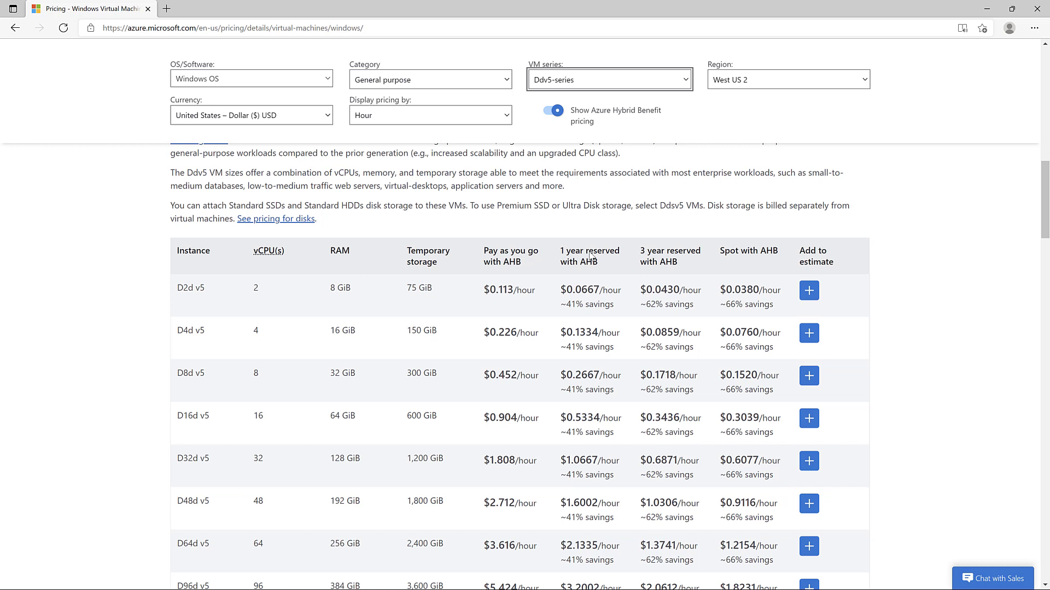
{"action": "left_click", "coordinate": [805, 430]}
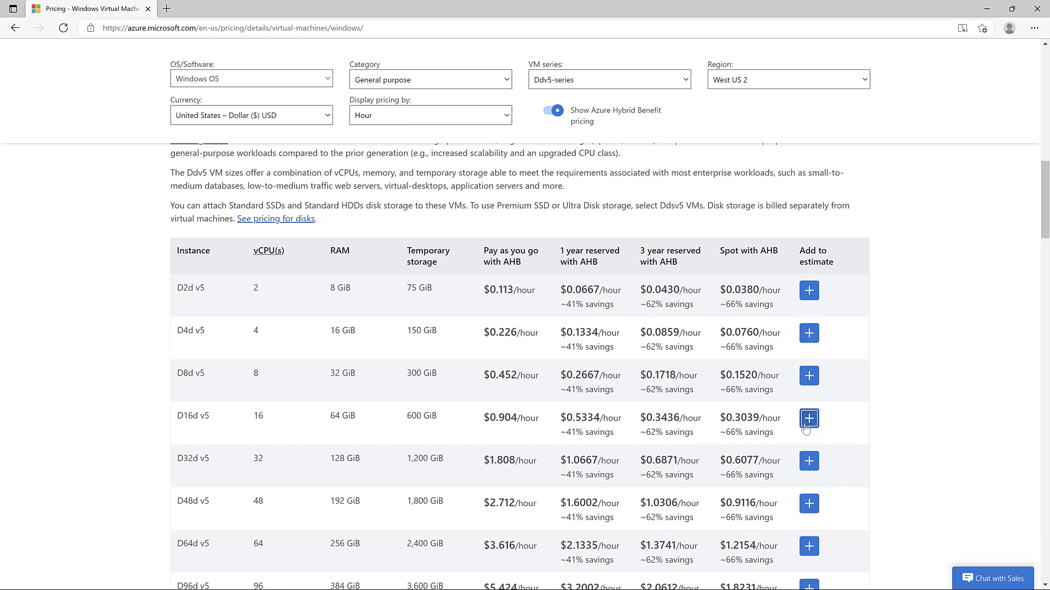
- Filter pricing to Memory optimized Edsv5-series and add the E16ds v5 instance to the estimate
{"action": "left_click", "coordinate": [457, 86]}
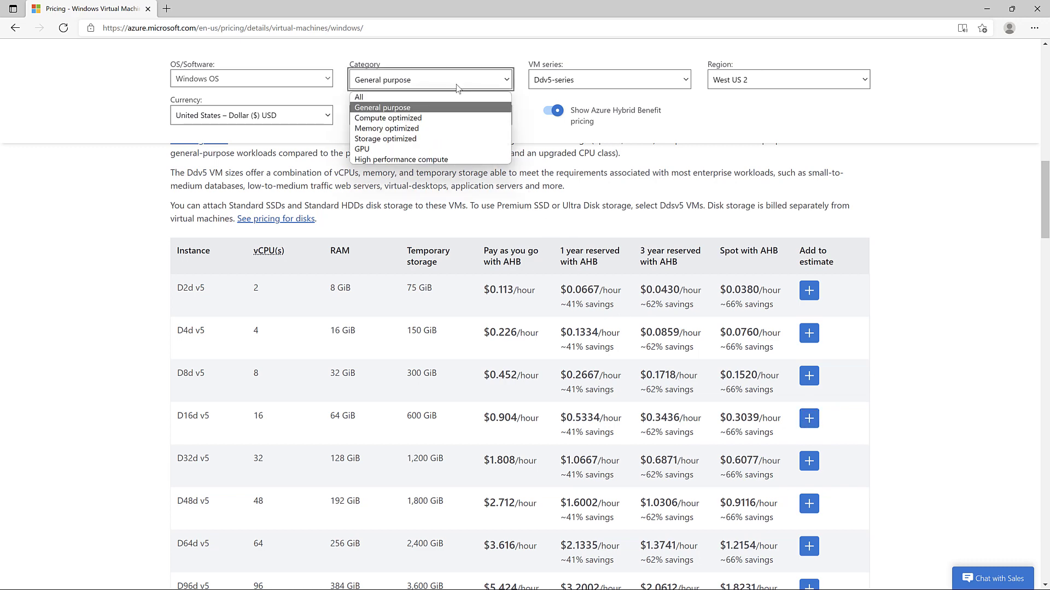
{"action": "left_click", "coordinate": [444, 128]}
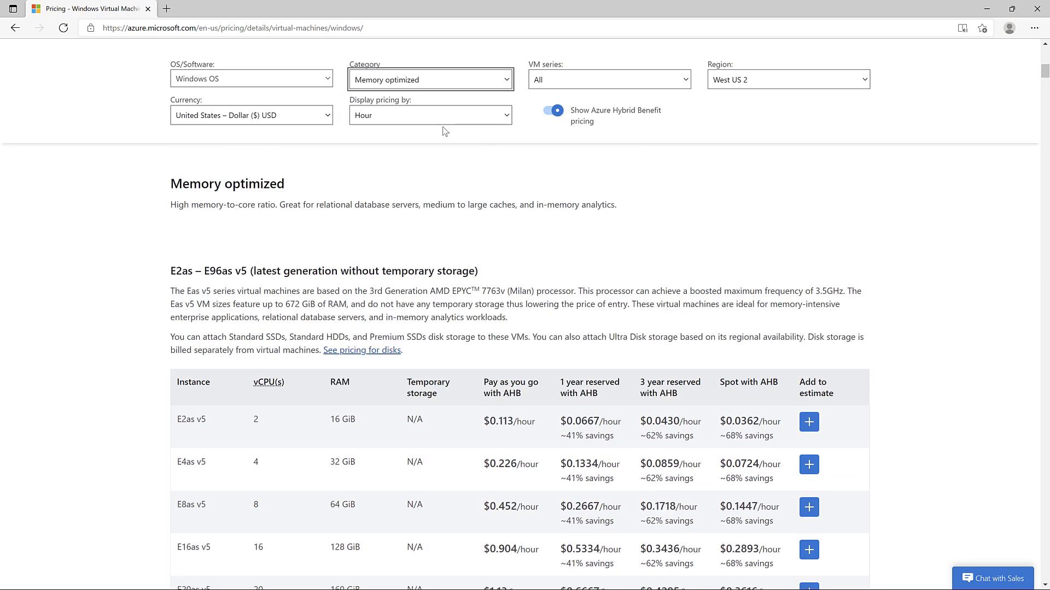
{"action": "left_click", "coordinate": [553, 88]}
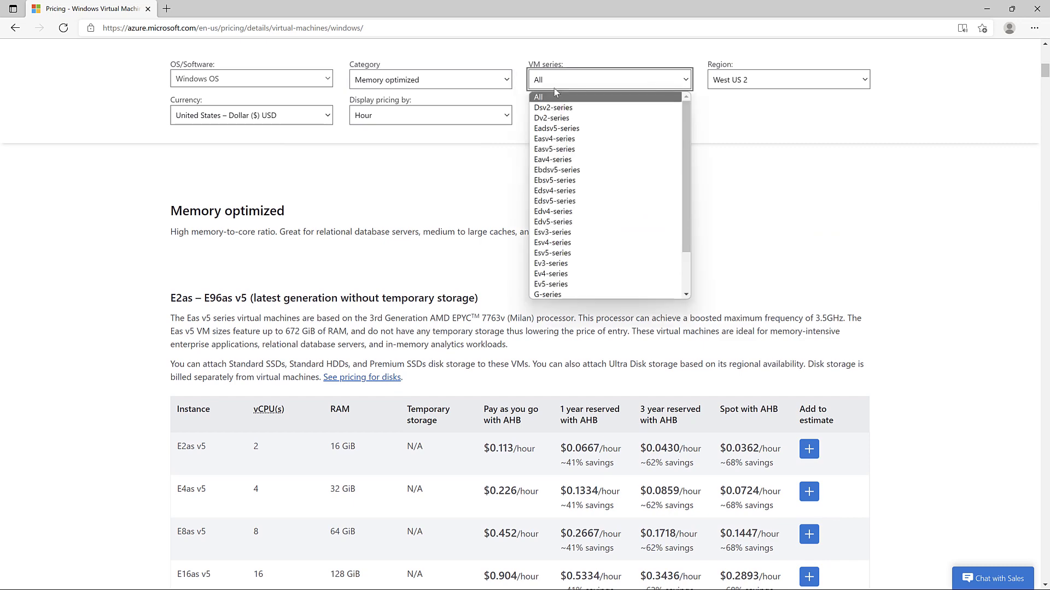
{"action": "left_click", "coordinate": [553, 202]}
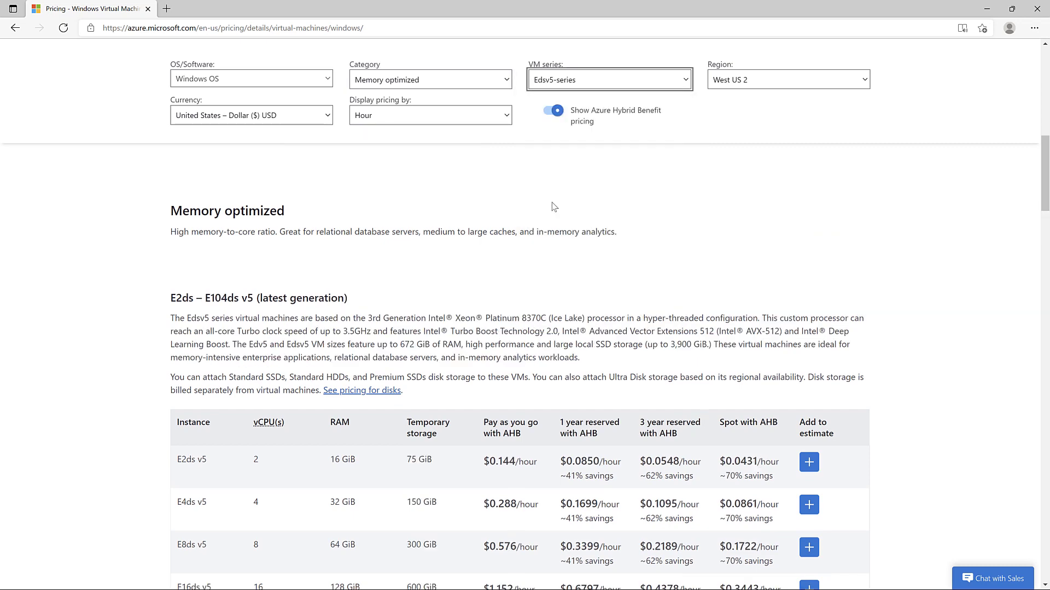
{"action": "scroll", "coordinate": [553, 207], "scroll_direction": "down", "scroll_amount": 5}
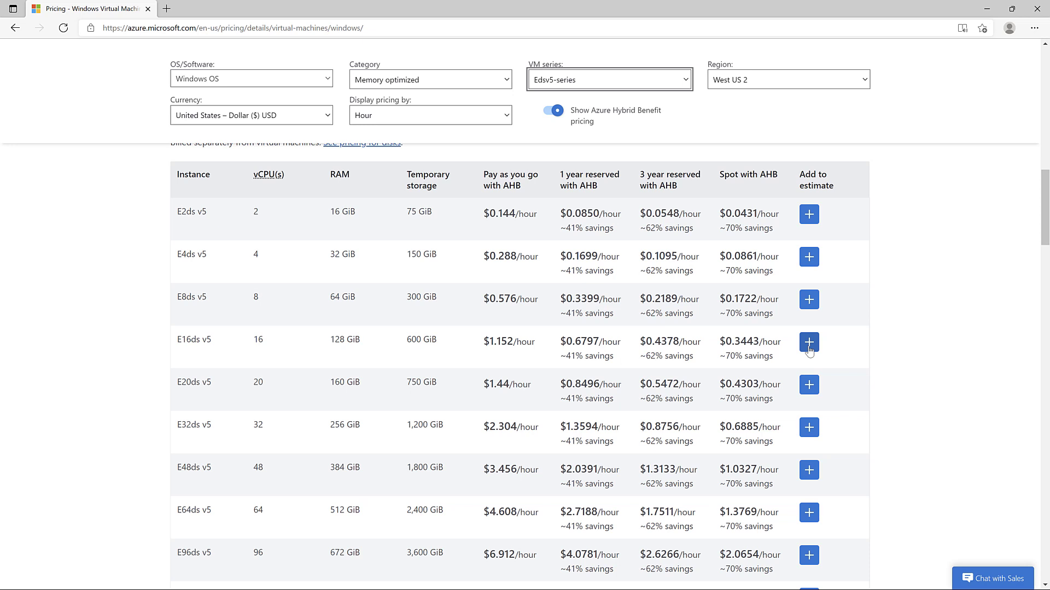
{"action": "left_click", "coordinate": [809, 343]}
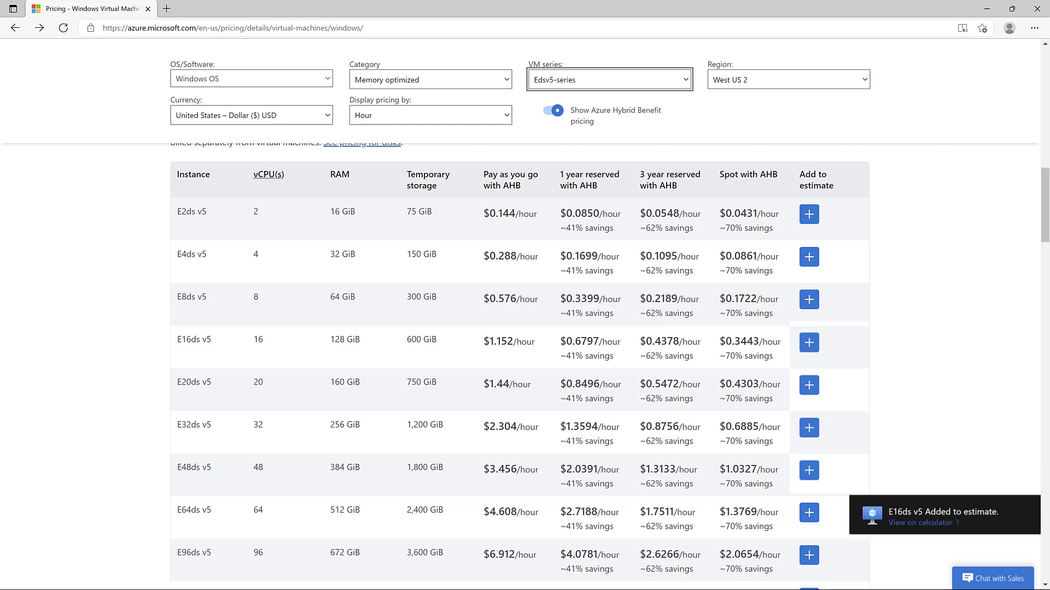
- Open the estimate in the pricing calculator and expand its Virtual Machines entries
{"action": "left_click", "coordinate": [921, 528]}
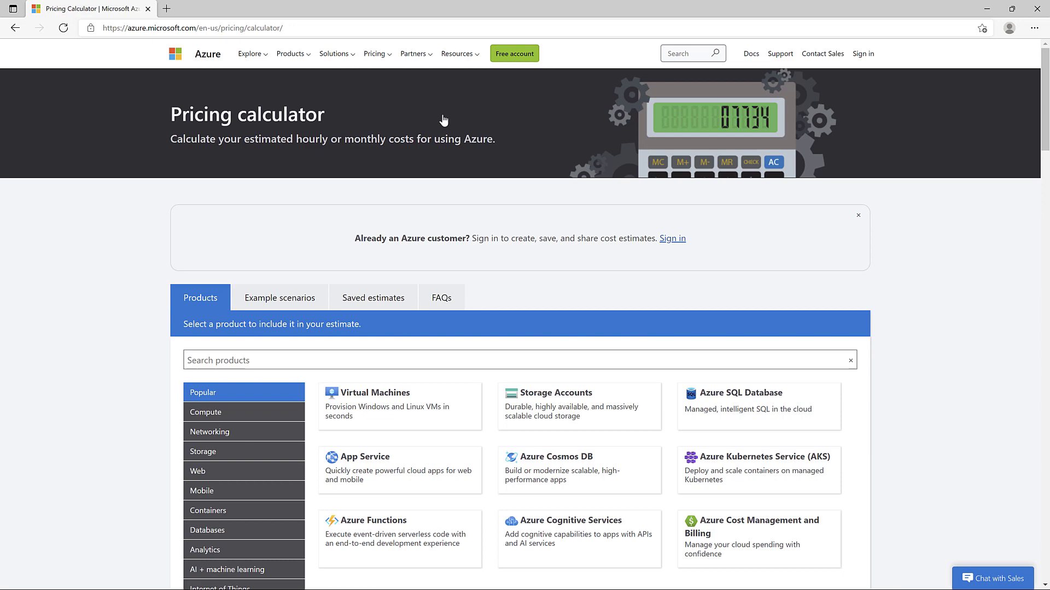
{"action": "scroll", "coordinate": [444, 120], "scroll_direction": "down", "scroll_amount": 5}
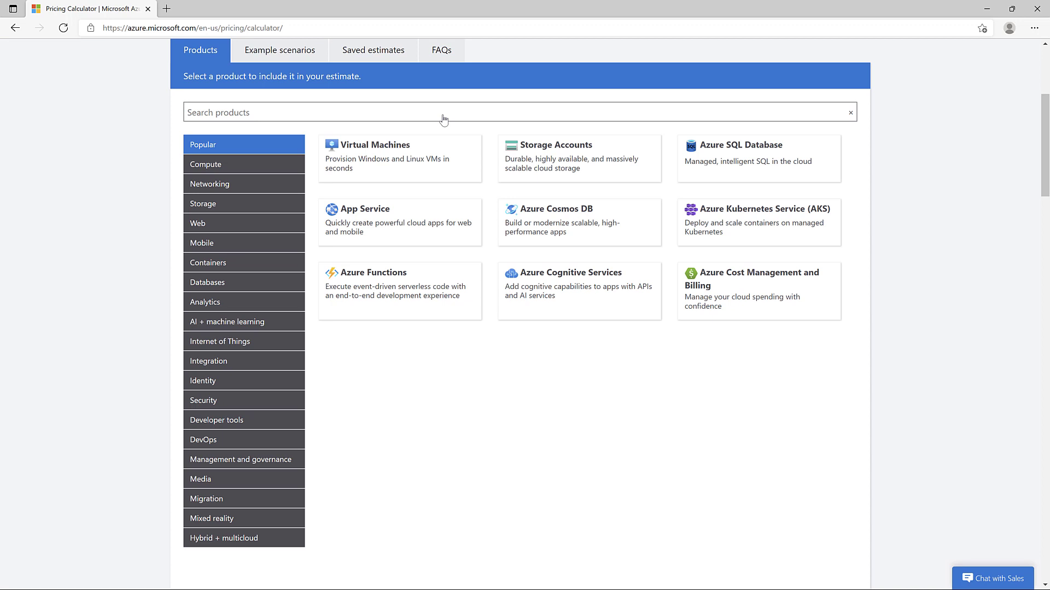
{"action": "left_click", "coordinate": [422, 138]}
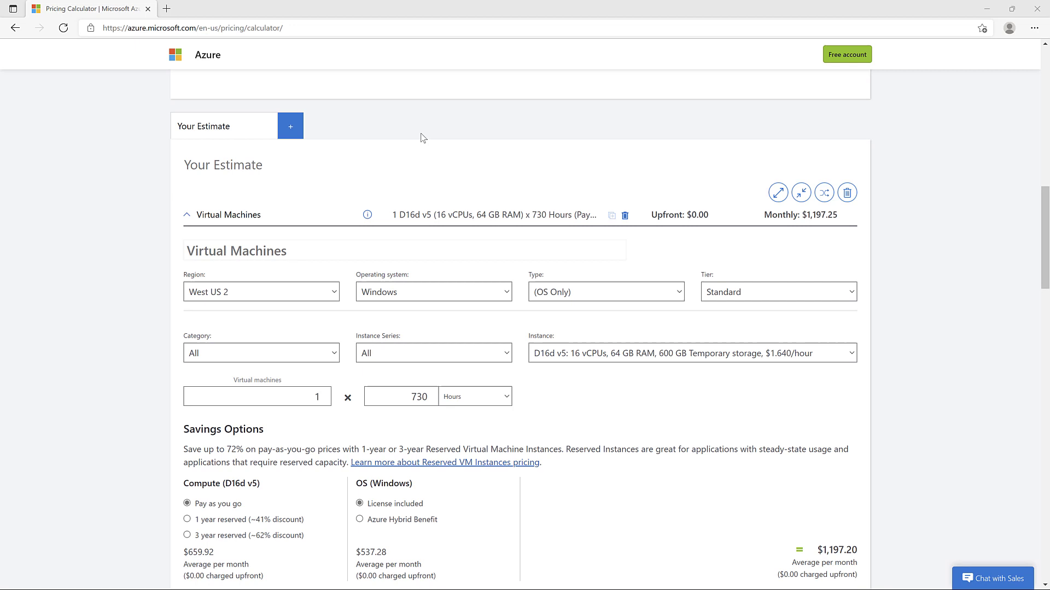
- Set the D16d v5 entry to 2 virtual machines and title it 'Application server'
{"action": "left_click", "coordinate": [323, 393]}
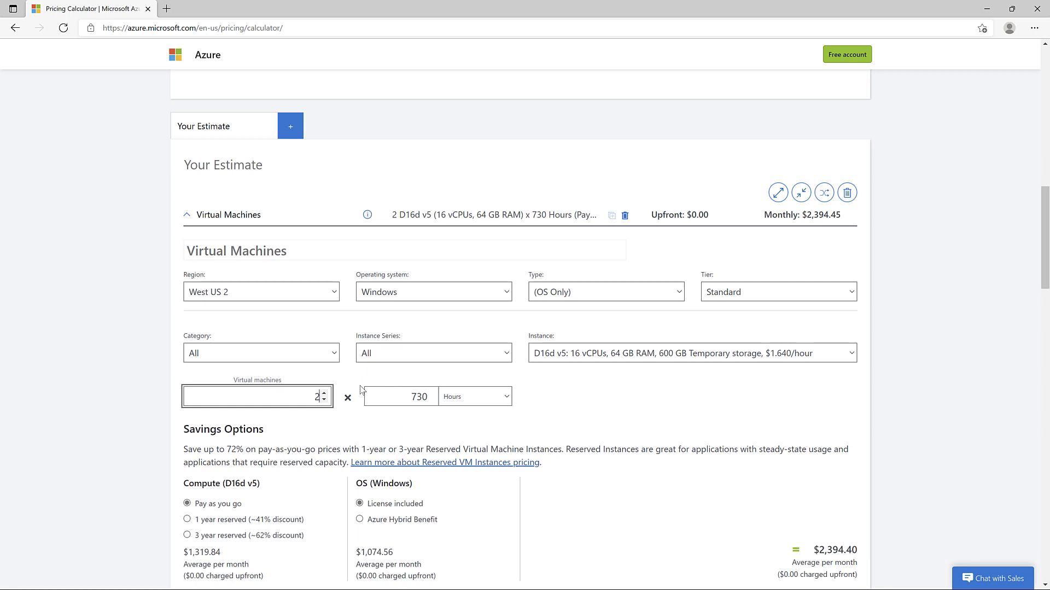
{"action": "left_click", "coordinate": [312, 250]}
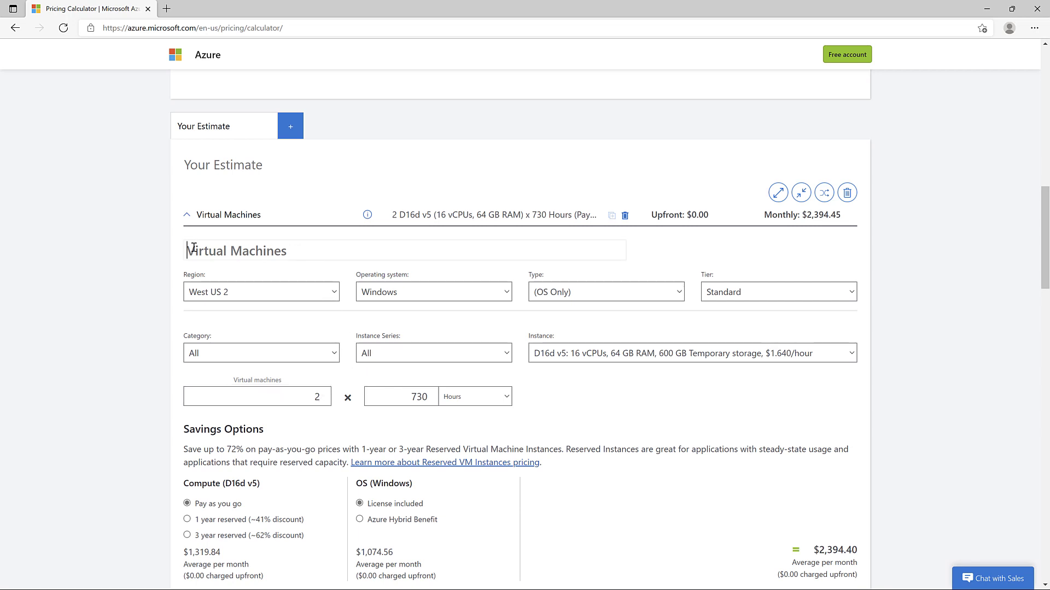
{"action": "type", "text": "App"}
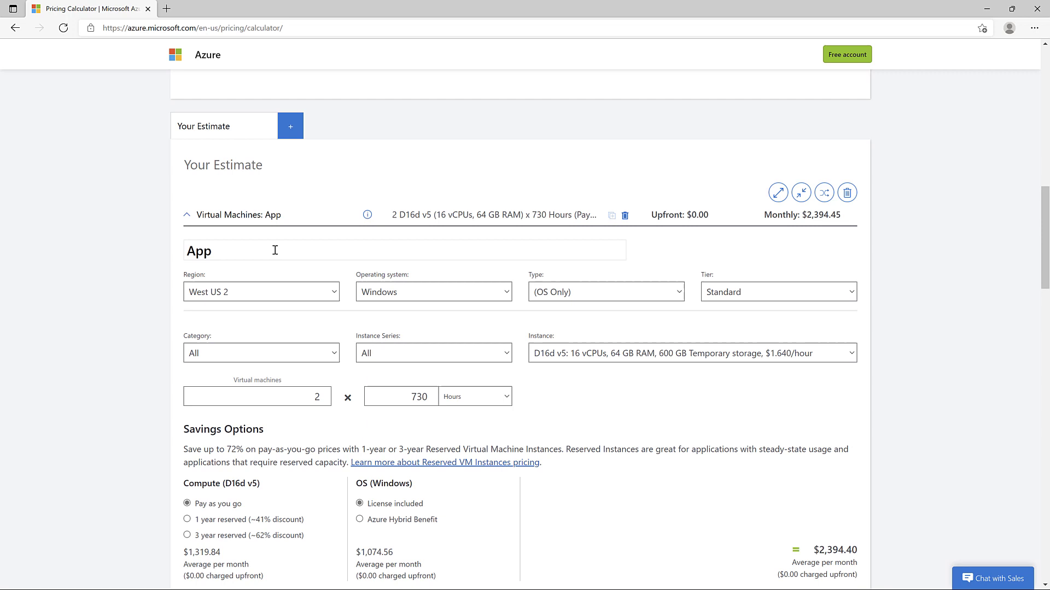
{"action": "type", "text": "lication server"}
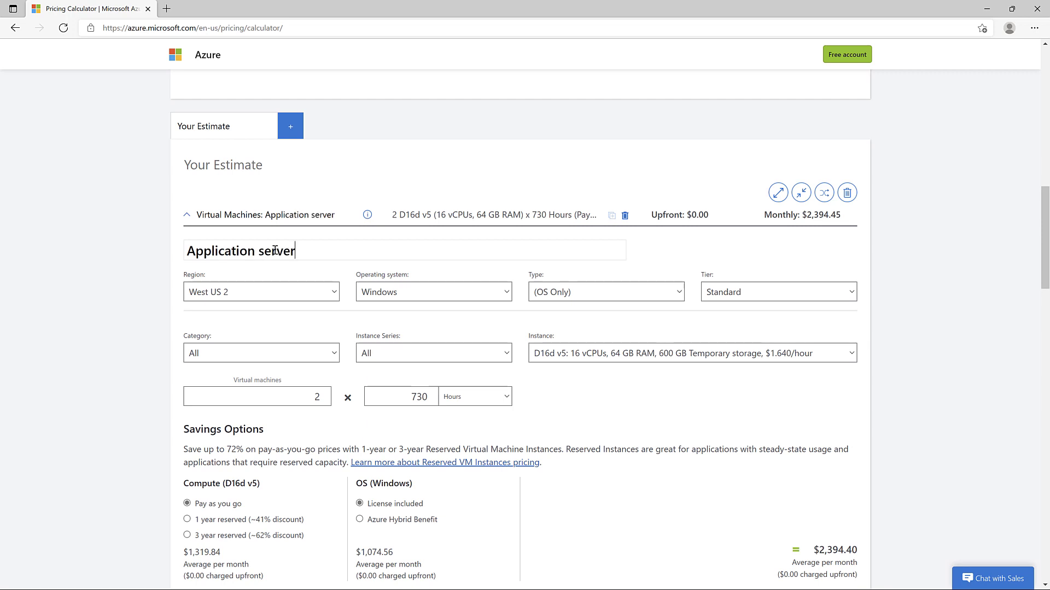
- Title the E16d v5 entry 'SQL Server' at 1 machine costing $1,378.29 monthly
{"action": "scroll", "coordinate": [275, 250], "scroll_direction": "down", "scroll_amount": 10}
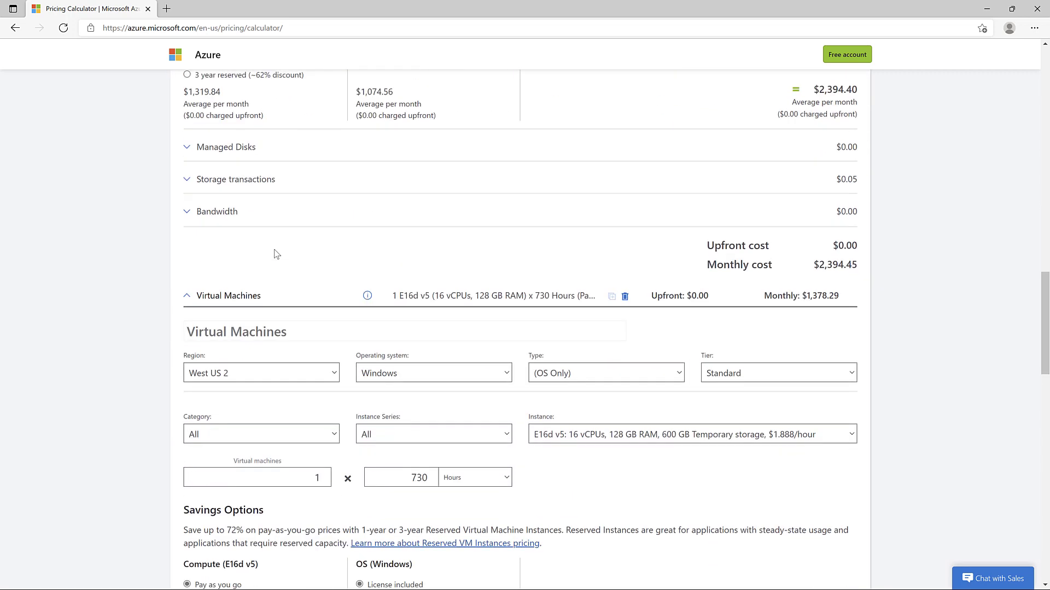
{"action": "left_click", "coordinate": [287, 224]}
{"action": "type", "text": "S"}
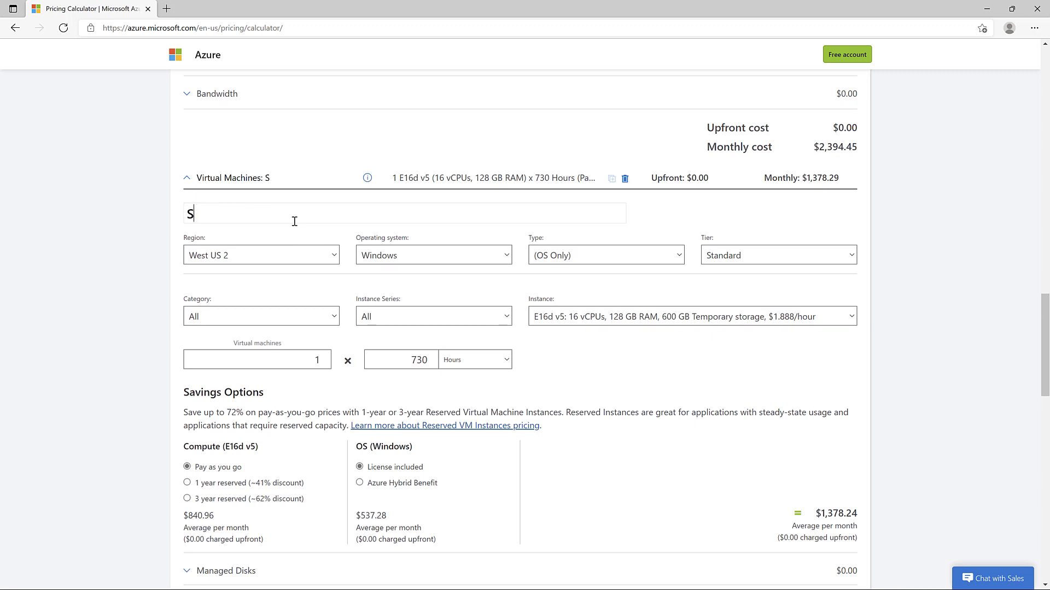
{"action": "type", "text": "QL Server"}
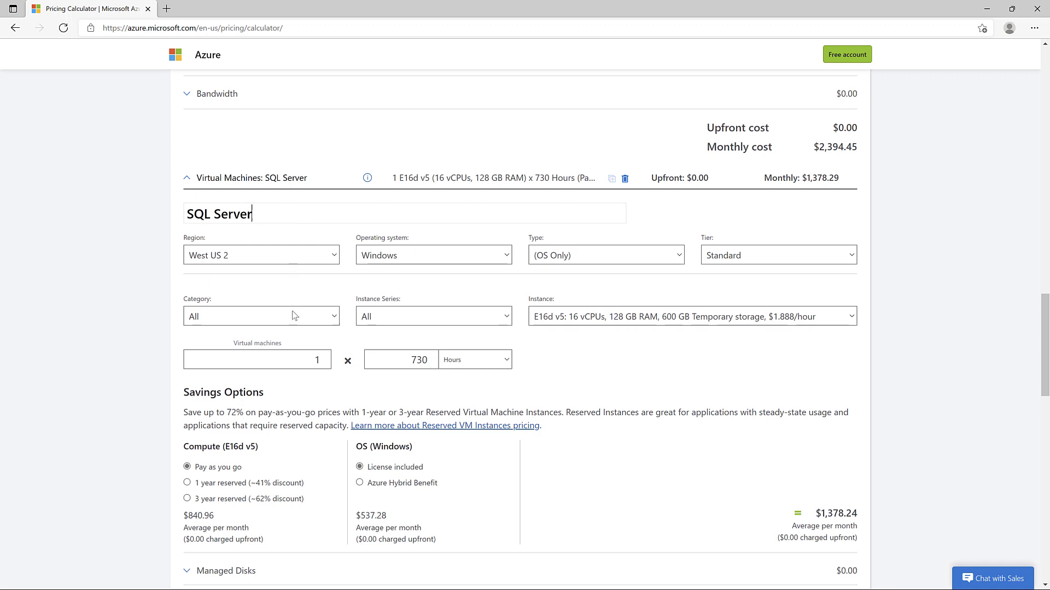
{"action": "left_click", "coordinate": [323, 358]}
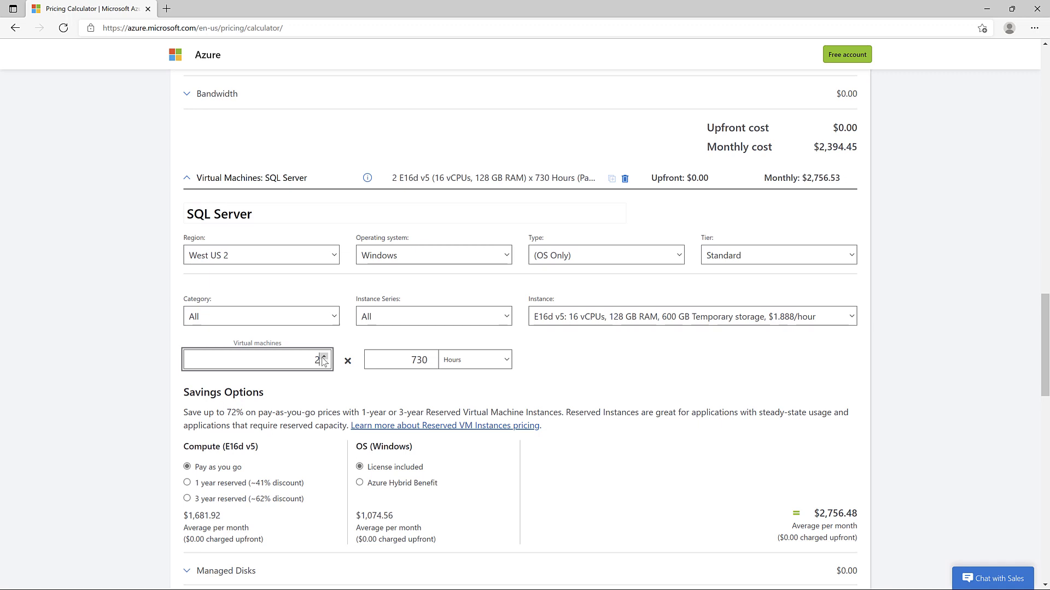
{"action": "scroll", "coordinate": [322, 357], "scroll_direction": "down", "scroll_amount": 4}
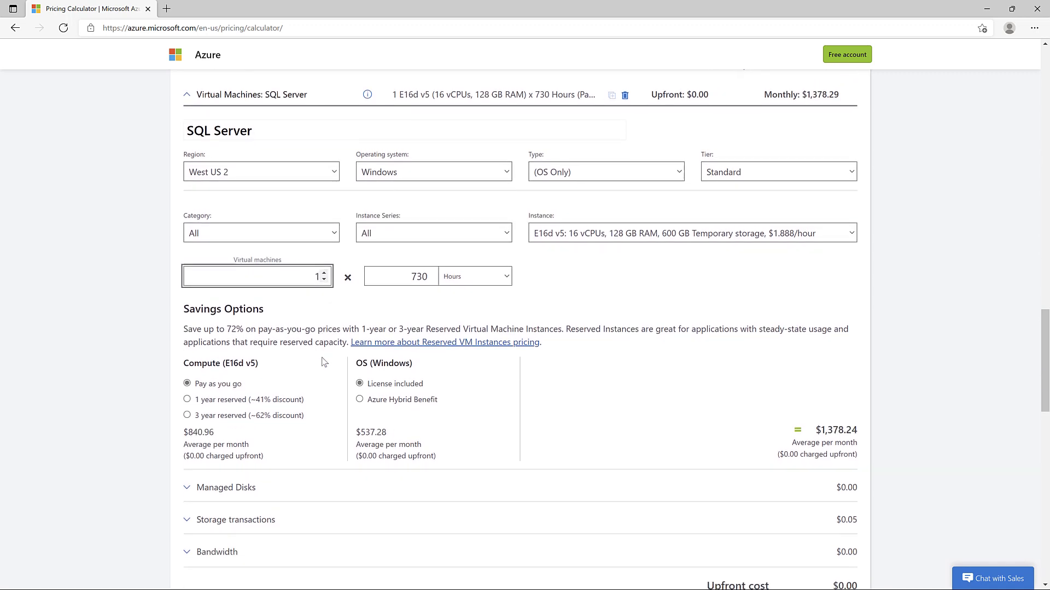
- Give SQL Server two Standard SSD E70 (16384 GiB) managed disks at $2,457.60 monthly
{"action": "left_click", "coordinate": [187, 406]}
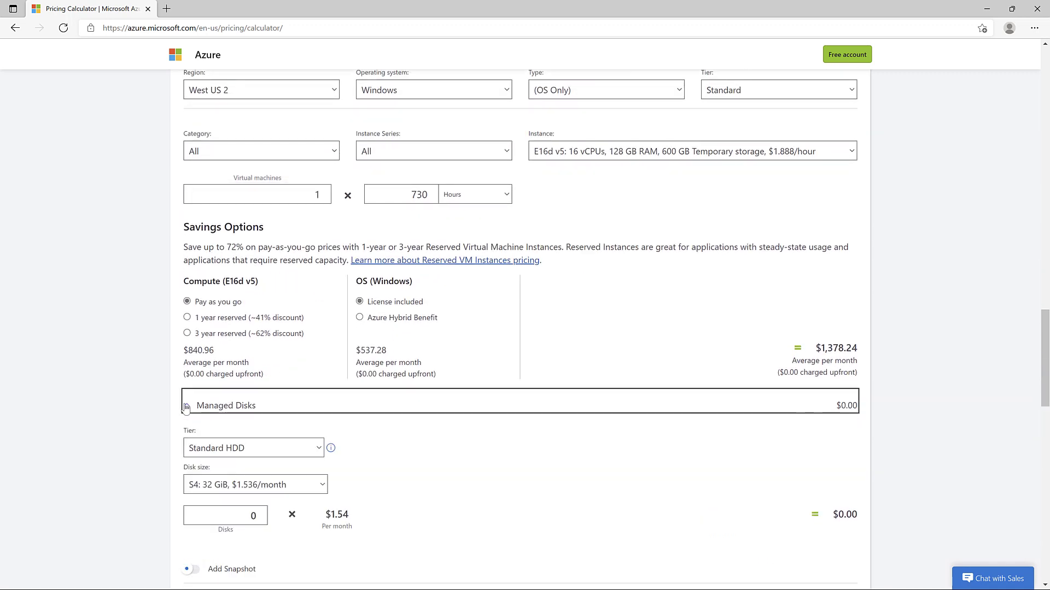
{"action": "left_click", "coordinate": [255, 448]}
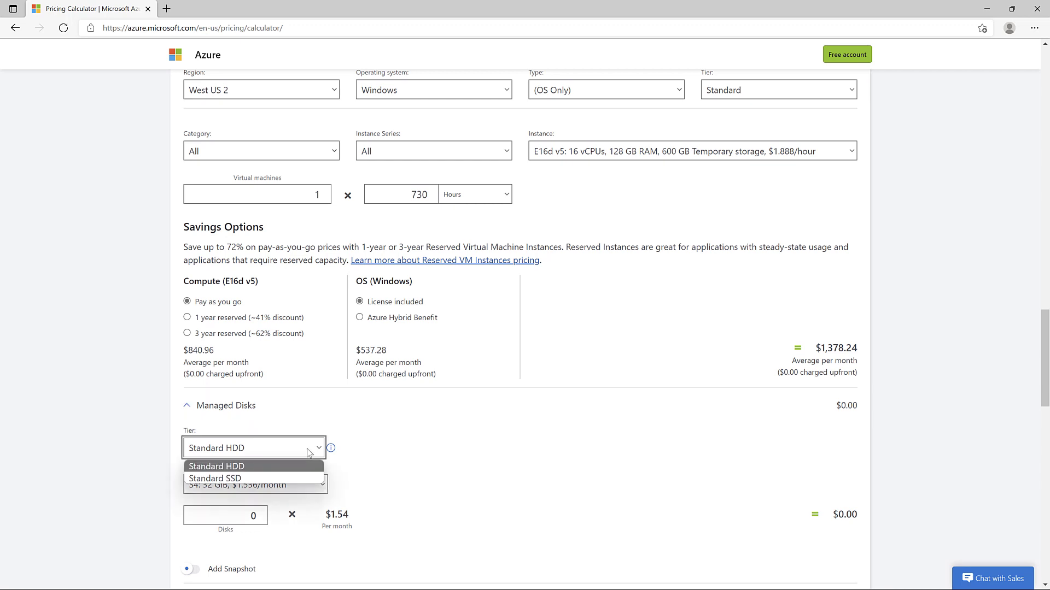
{"action": "left_click", "coordinate": [295, 475]}
{"action": "left_click", "coordinate": [315, 488]}
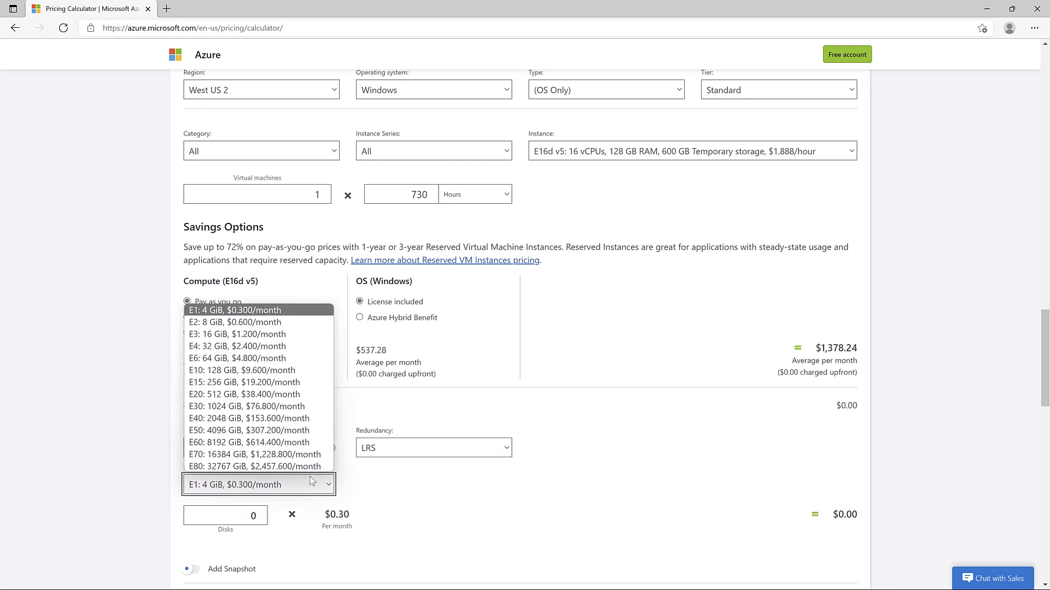
{"action": "left_click", "coordinate": [255, 454]}
{"action": "scroll", "coordinate": [397, 500], "scroll_direction": "down", "scroll_amount": 2}
{"action": "left_click", "coordinate": [260, 431]}
{"action": "left_click", "coordinate": [260, 430]}
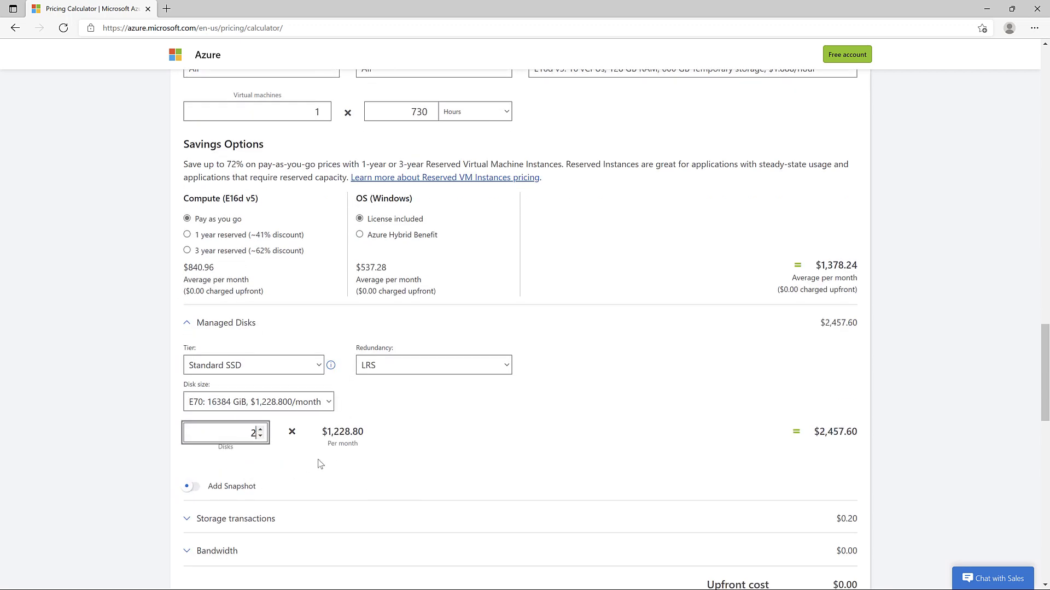
- Rename the estimate 'ERP System' and create a second, empty estimate
{"action": "scroll", "coordinate": [321, 463], "scroll_direction": "down", "scroll_amount": 2}
{"action": "scroll", "coordinate": [321, 463], "scroll_direction": "down", "scroll_amount": 4}
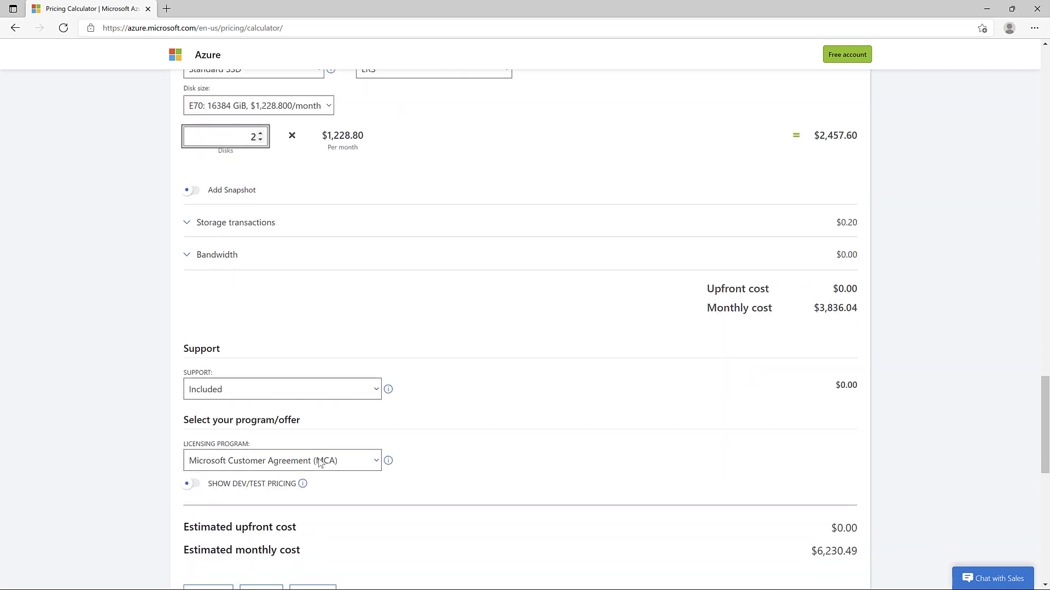
{"action": "scroll", "coordinate": [321, 463], "scroll_direction": "up", "scroll_amount": 10}
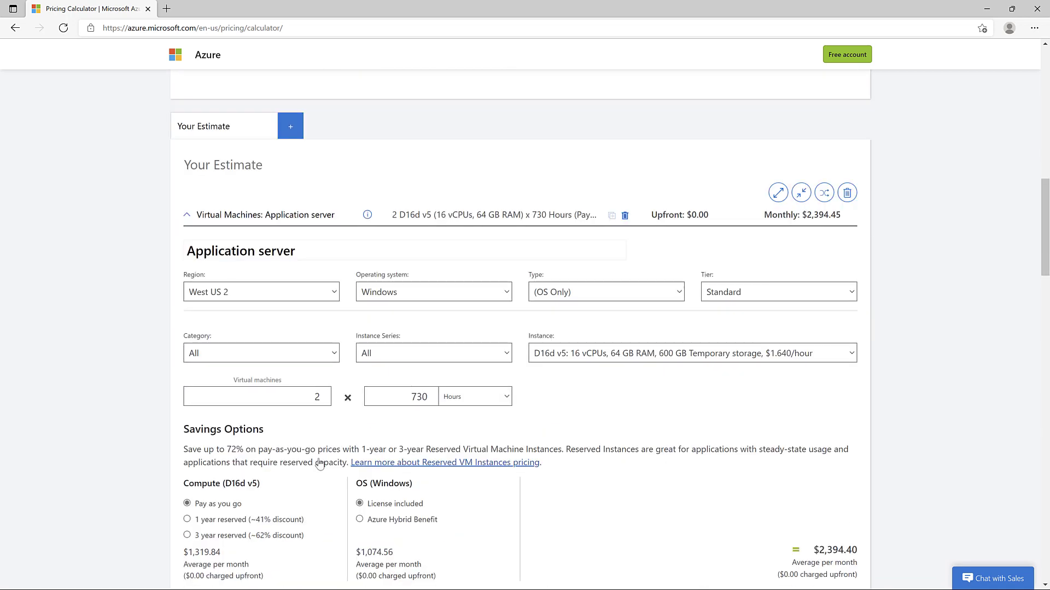
{"action": "left_click", "coordinate": [280, 166]}
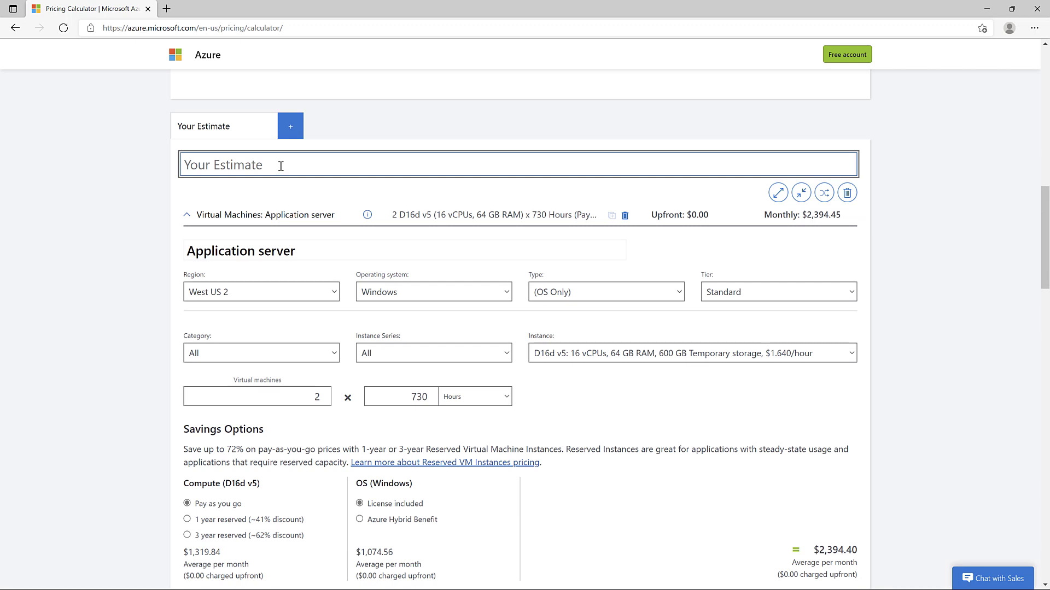
{"action": "type", "text": "ERP"}
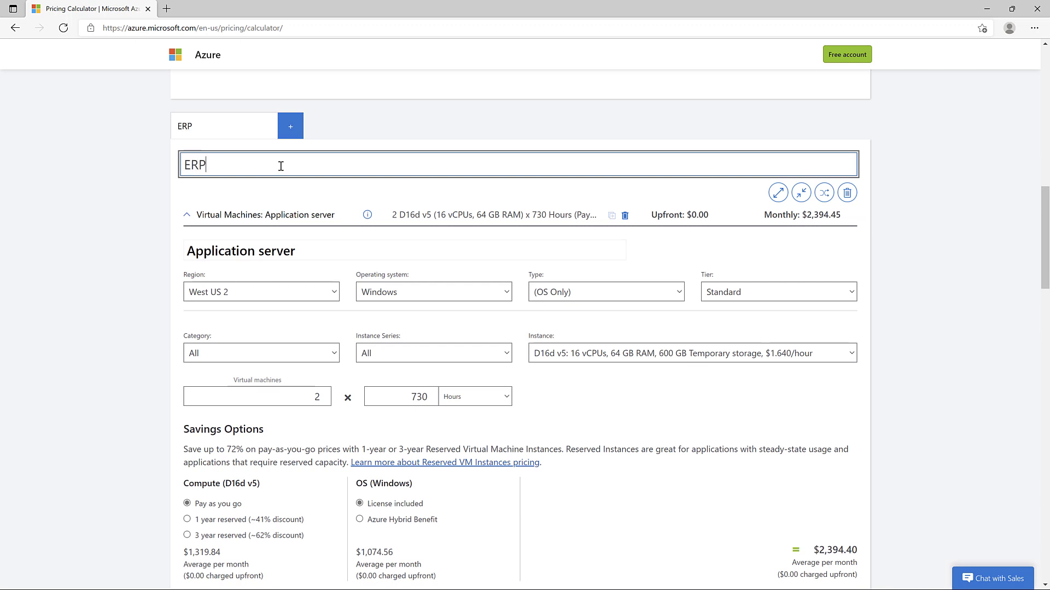
{"action": "type", "text": " System"}
{"action": "left_click", "coordinate": [290, 127]}
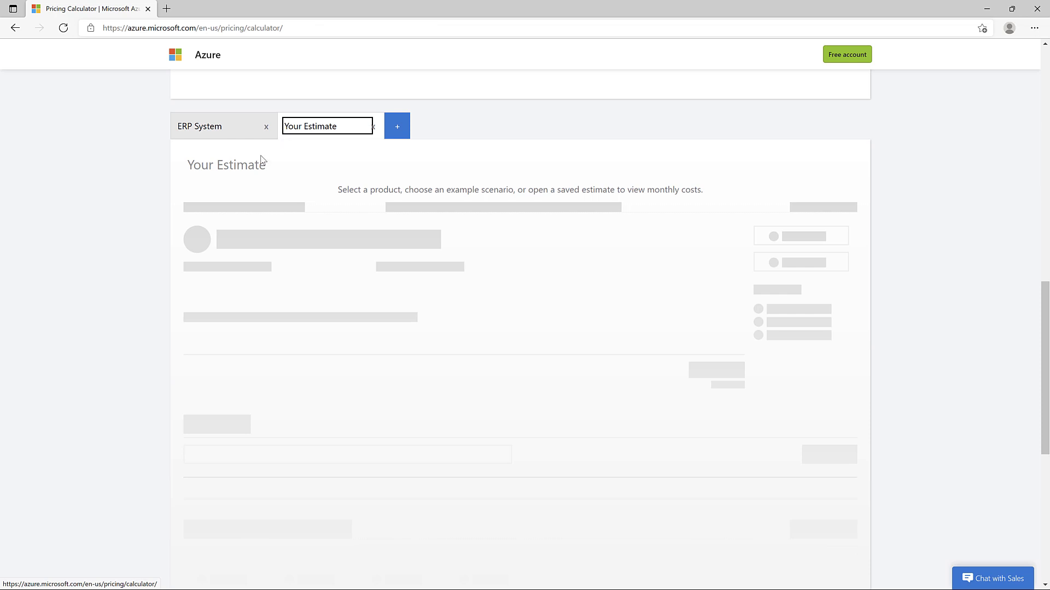
- From the Compute category, add App Service and Azure Functions to the second estimate
{"action": "scroll", "coordinate": [249, 162], "scroll_direction": "up", "scroll_amount": 5}
{"action": "scroll", "coordinate": [251, 164], "scroll_direction": "up", "scroll_amount": 4}
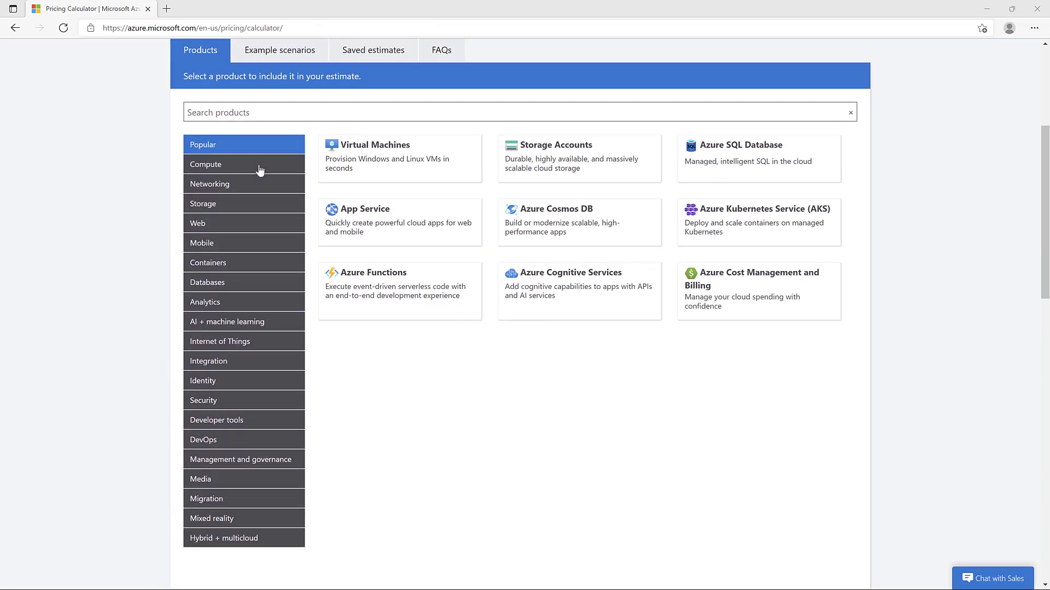
{"action": "left_click", "coordinate": [259, 170]}
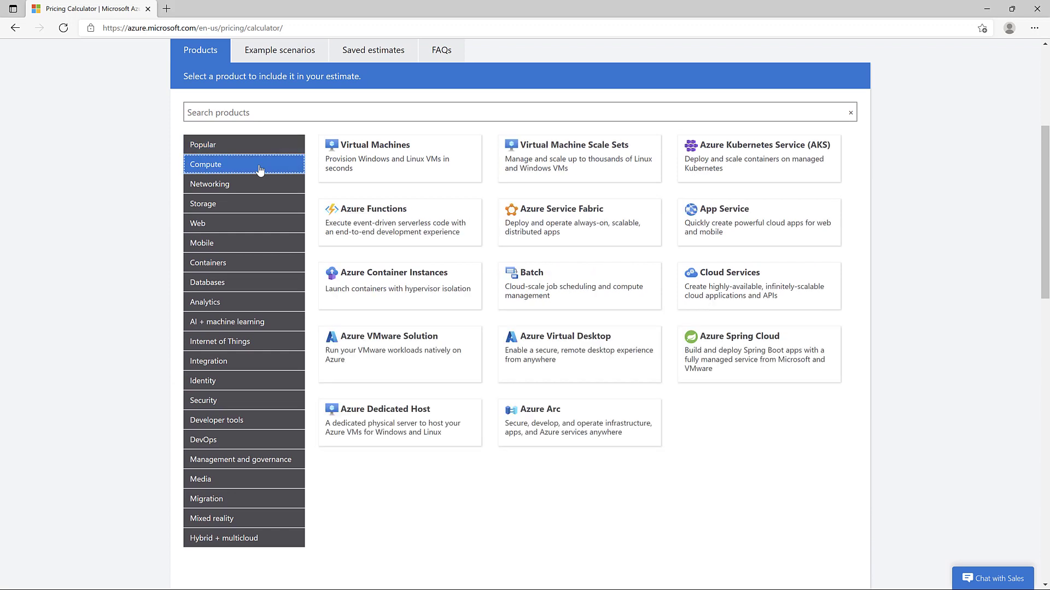
{"action": "left_click", "coordinate": [771, 217]}
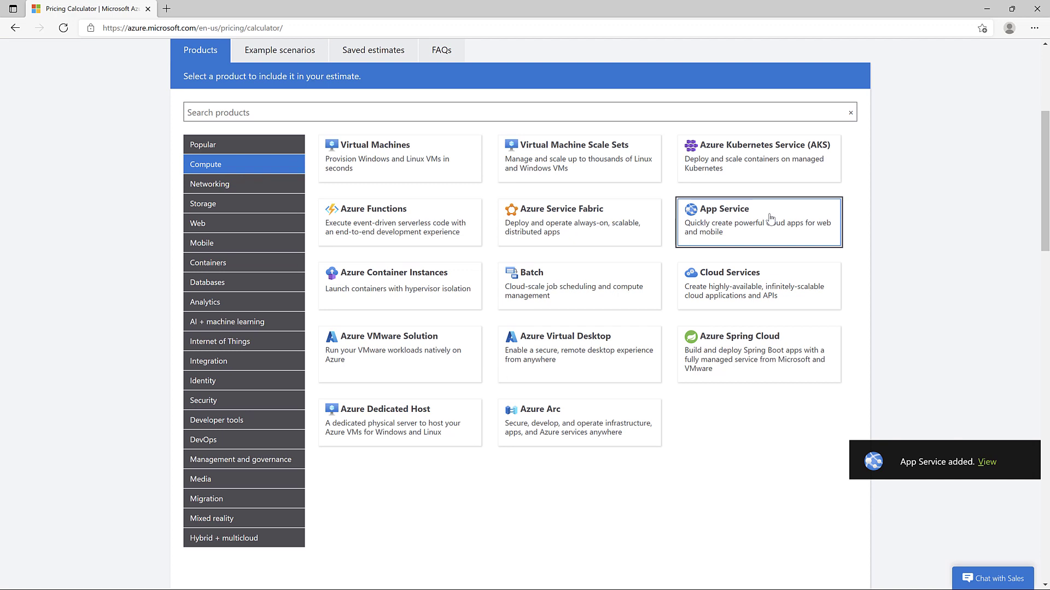
{"action": "left_click", "coordinate": [451, 212]}
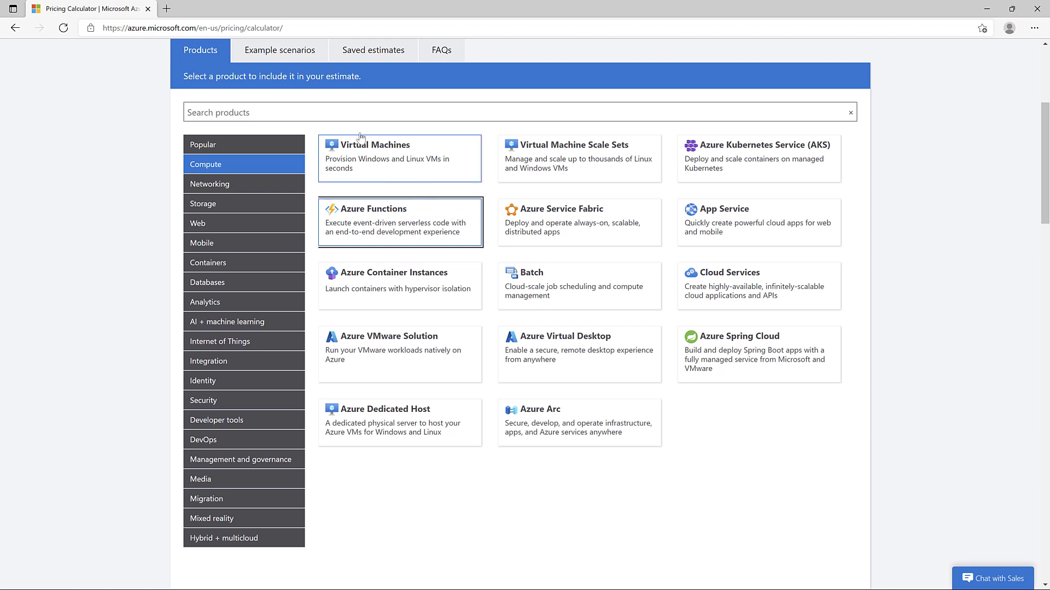
- Search 'Cosmos', 'Blob' and 'Service Bus' to add Azure Cosmos DB, Storage Accounts and Service Bus
{"action": "left_click", "coordinate": [344, 113]}
{"action": "type", "text": "Cosmos"}
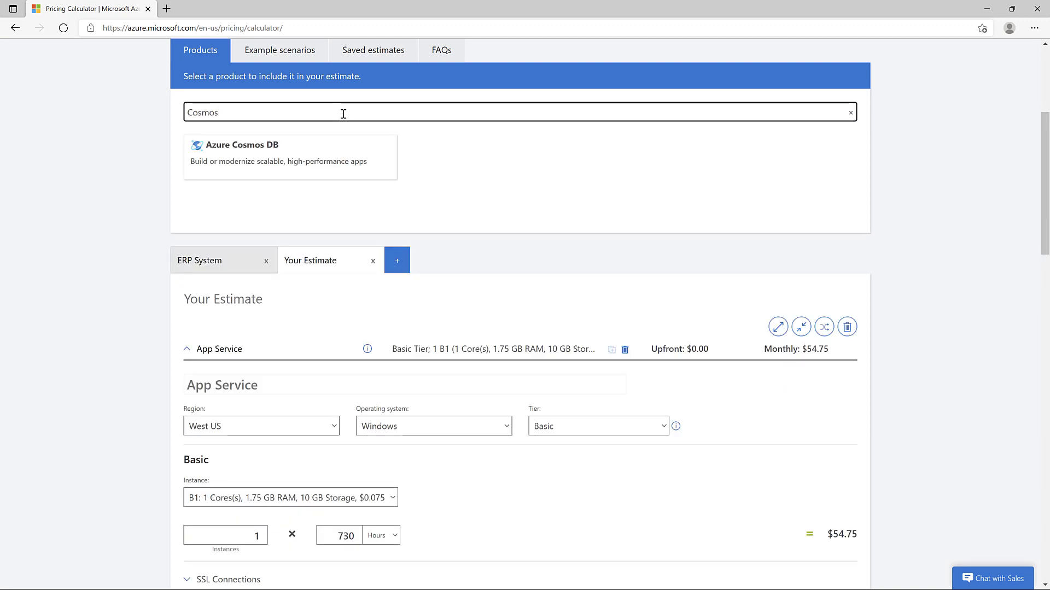
{"action": "left_click", "coordinate": [340, 148]}
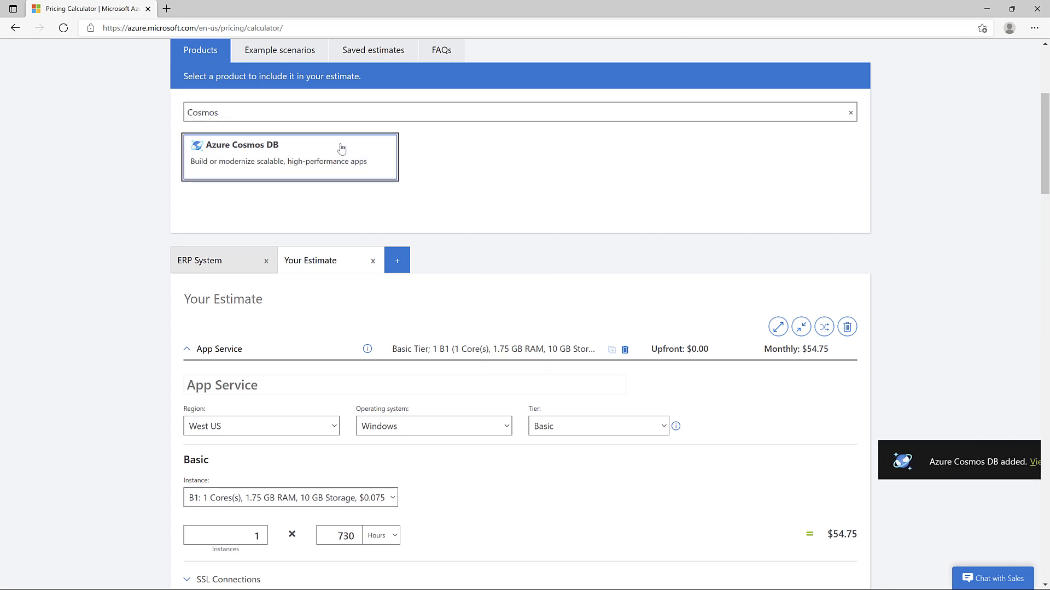
{"action": "left_click", "coordinate": [327, 104]}
{"action": "key", "text": "ctrl+a"}
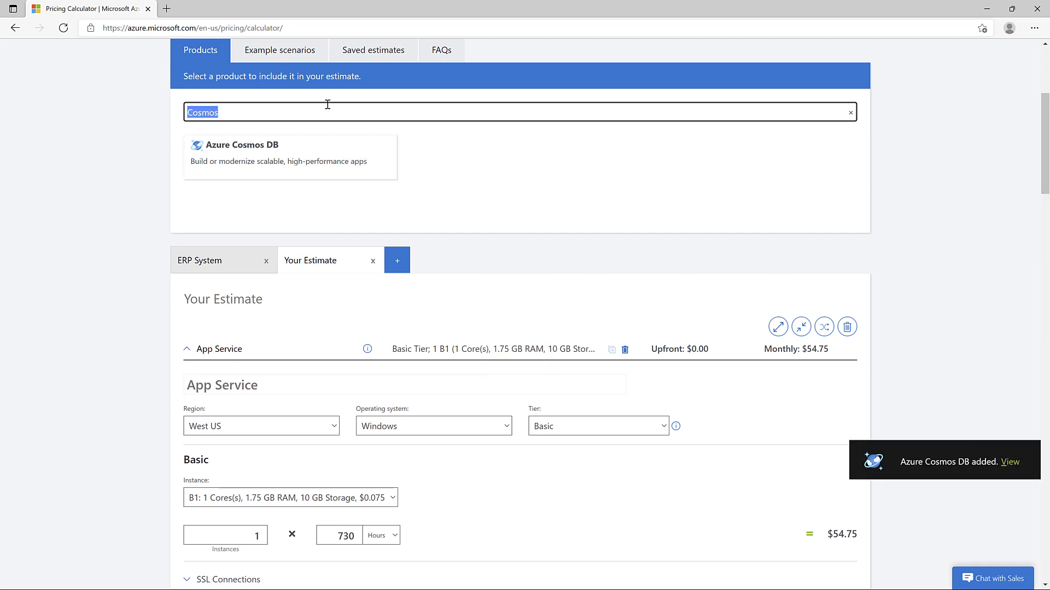
{"action": "type", "text": "Blob"}
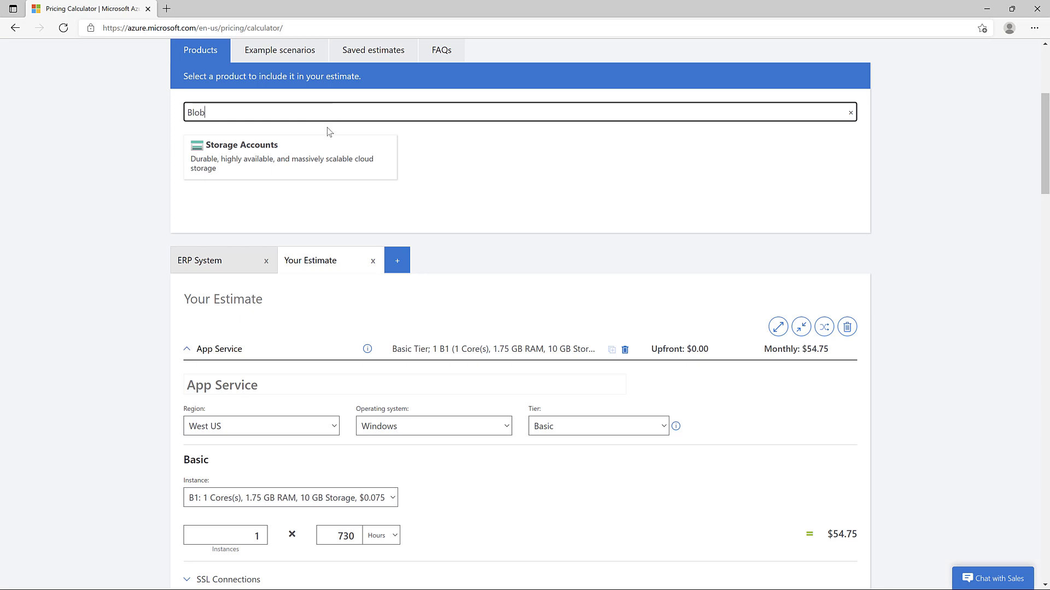
{"action": "left_click", "coordinate": [328, 145]}
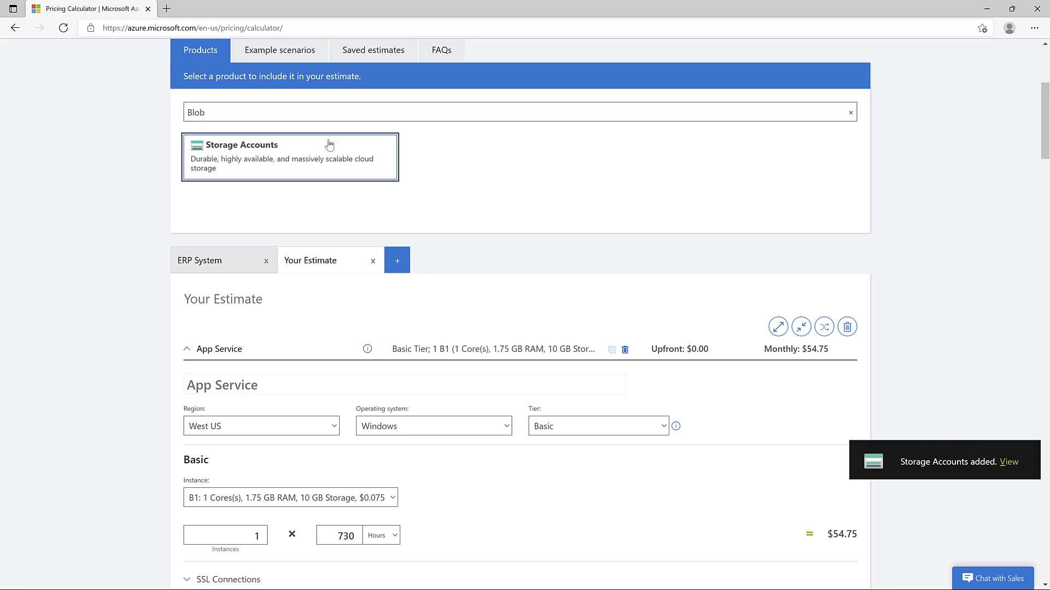
{"action": "left_click", "coordinate": [304, 115]}
{"action": "key", "text": "ctrl+a"}
{"action": "type", "text": "Service Bus"}
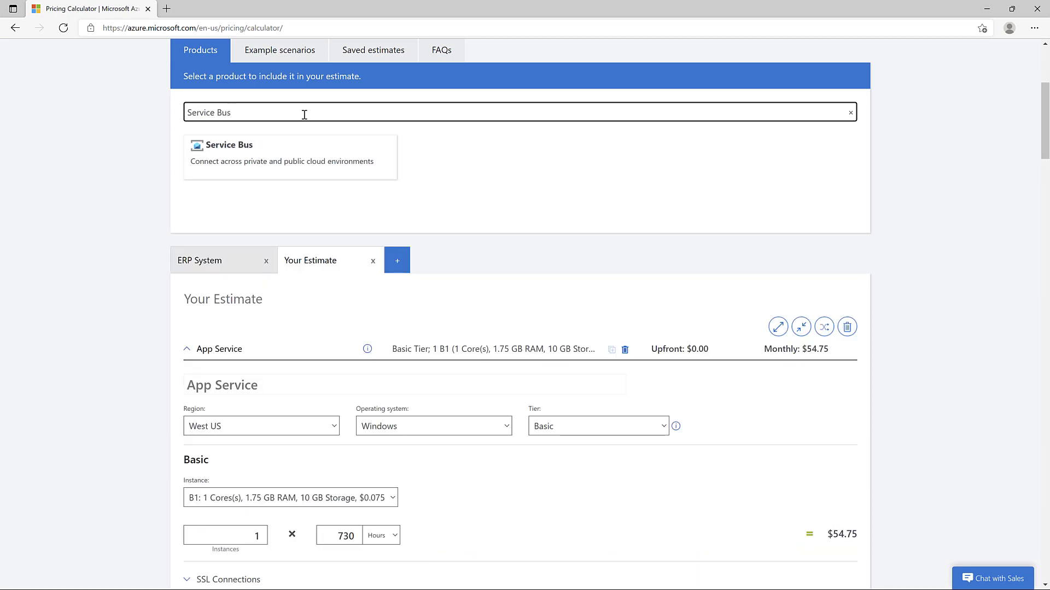
{"action": "left_click", "coordinate": [303, 145]}
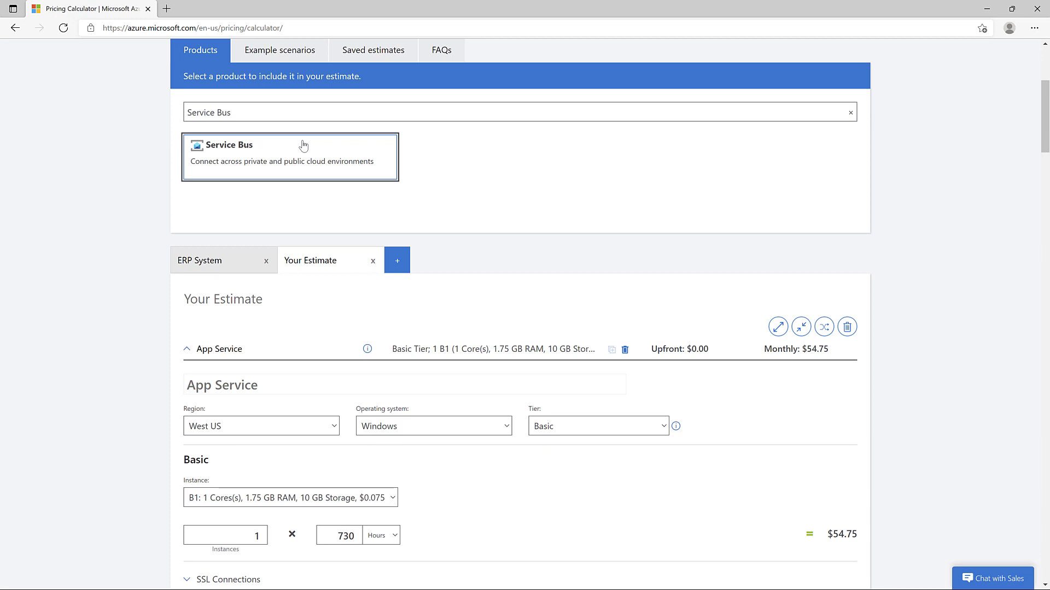
- Title the second $99.95 estimate 'eCommerce web app' and bring its Save button into view
{"action": "left_click", "coordinate": [251, 299]}
{"action": "type", "text": "eCom"}
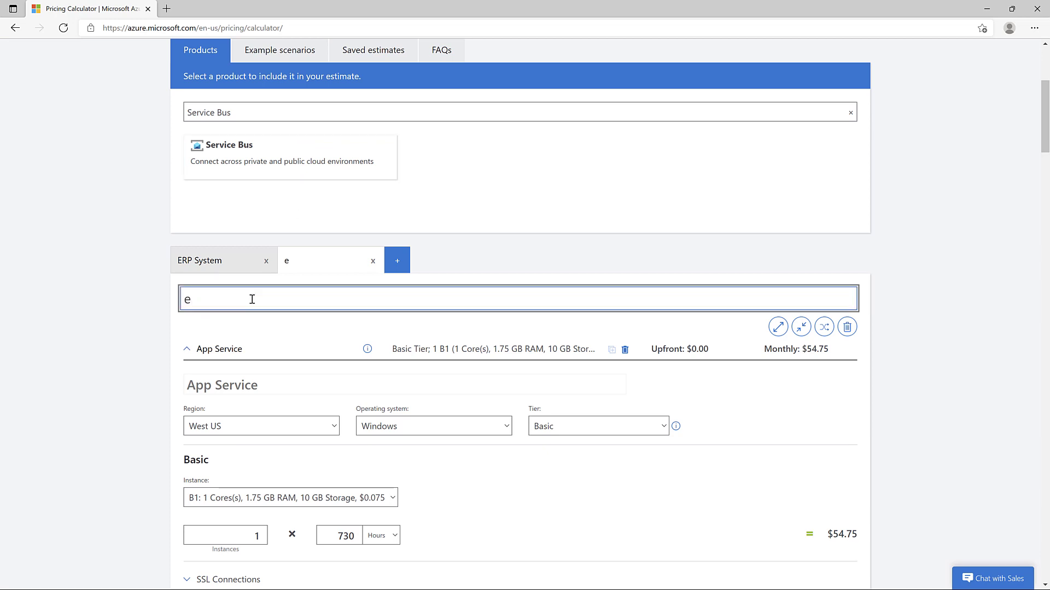
{"action": "type", "text": "merce web app"}
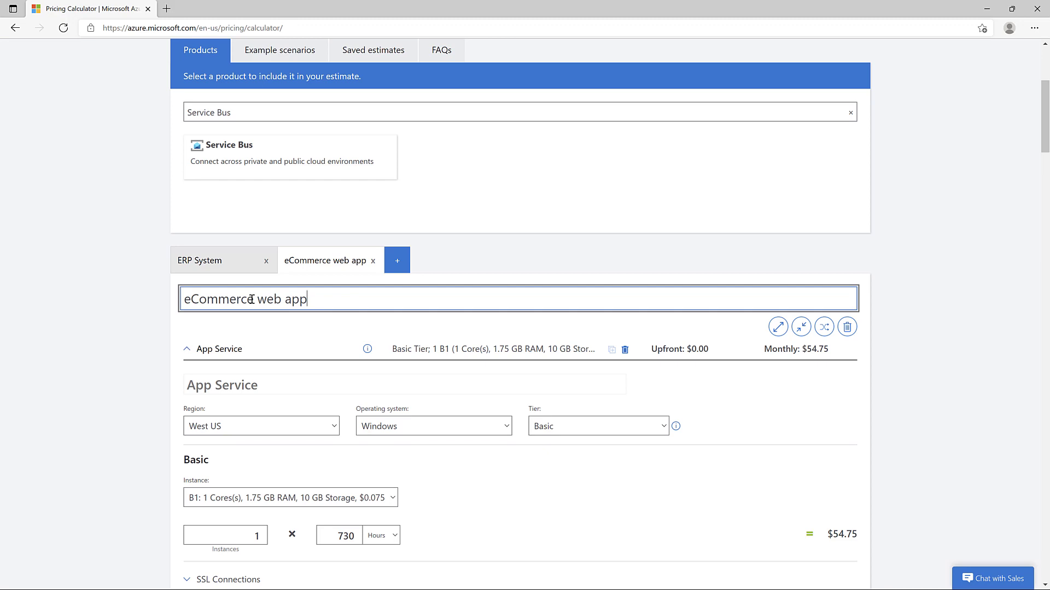
{"action": "scroll", "coordinate": [288, 319], "scroll_direction": "down", "scroll_amount": 20}
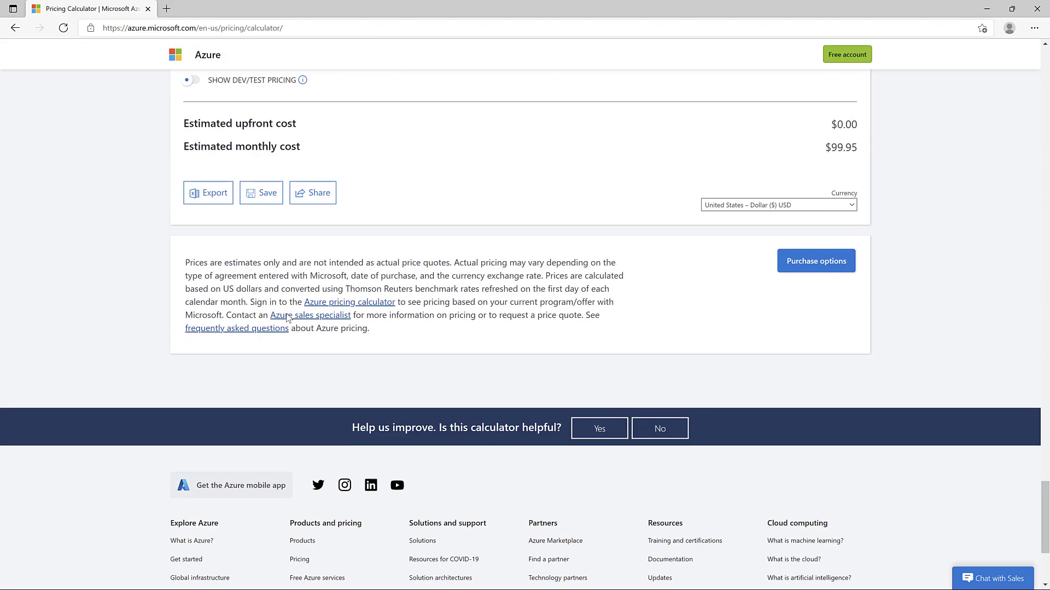
{"action": "left_click", "coordinate": [262, 193]}
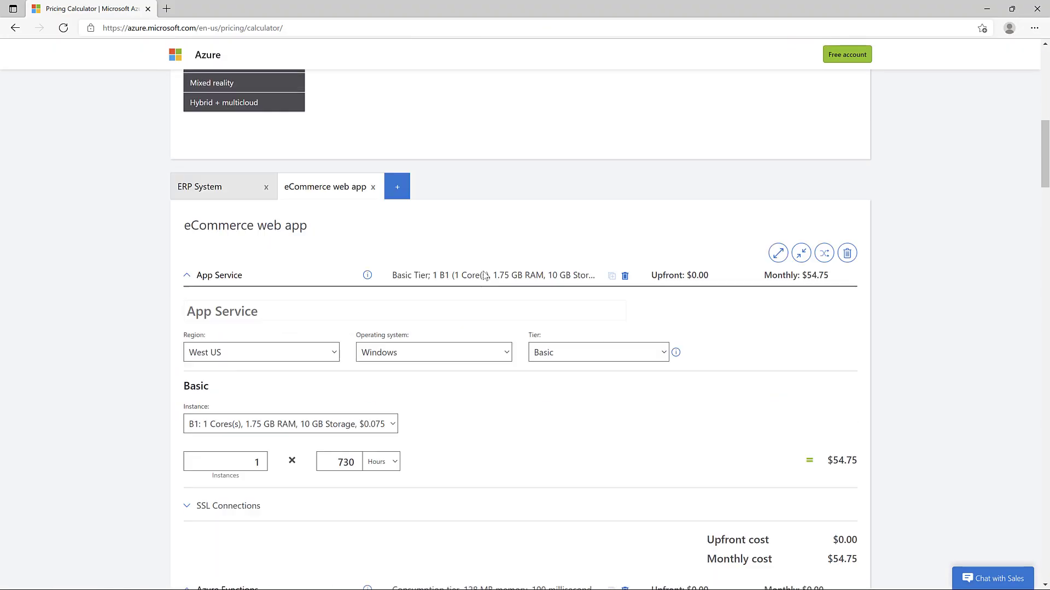
{"action": "scroll", "coordinate": [483, 275], "scroll_direction": "down", "scroll_amount": 10}
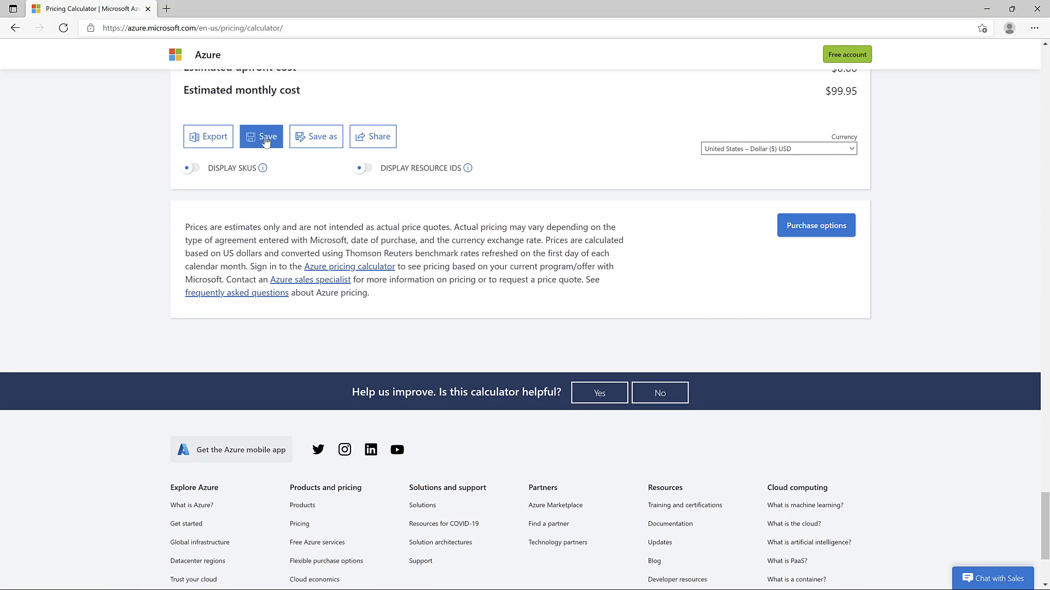
- Save the eCommerce web app estimate and list saved estimates: ERP System $6,230.49, eCommerce $99.95
{"action": "left_click", "coordinate": [265, 140]}
{"action": "left_click", "coordinate": [618, 354]}
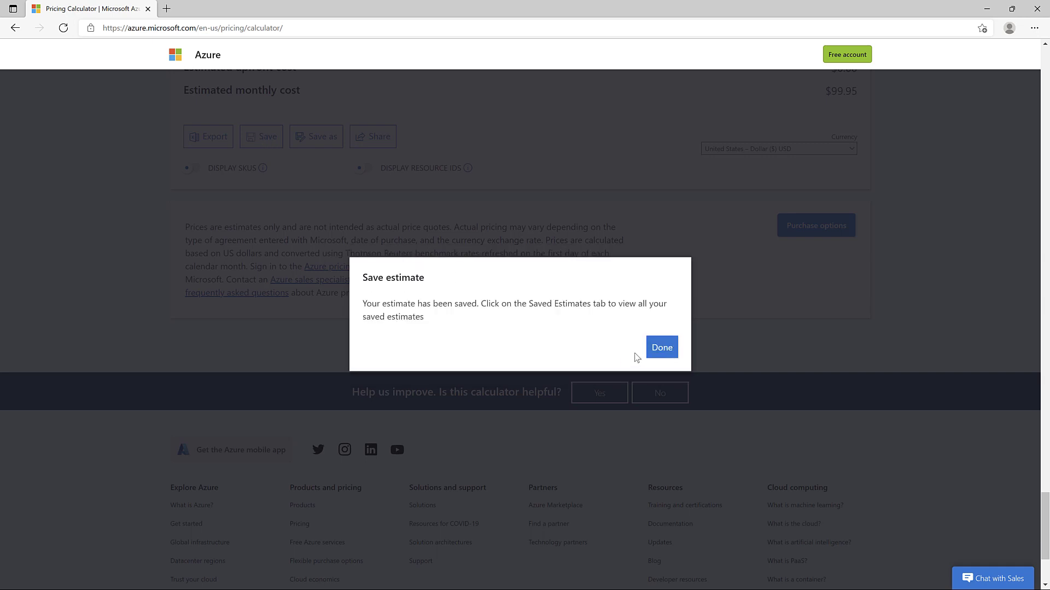
{"action": "left_click", "coordinate": [654, 355]}
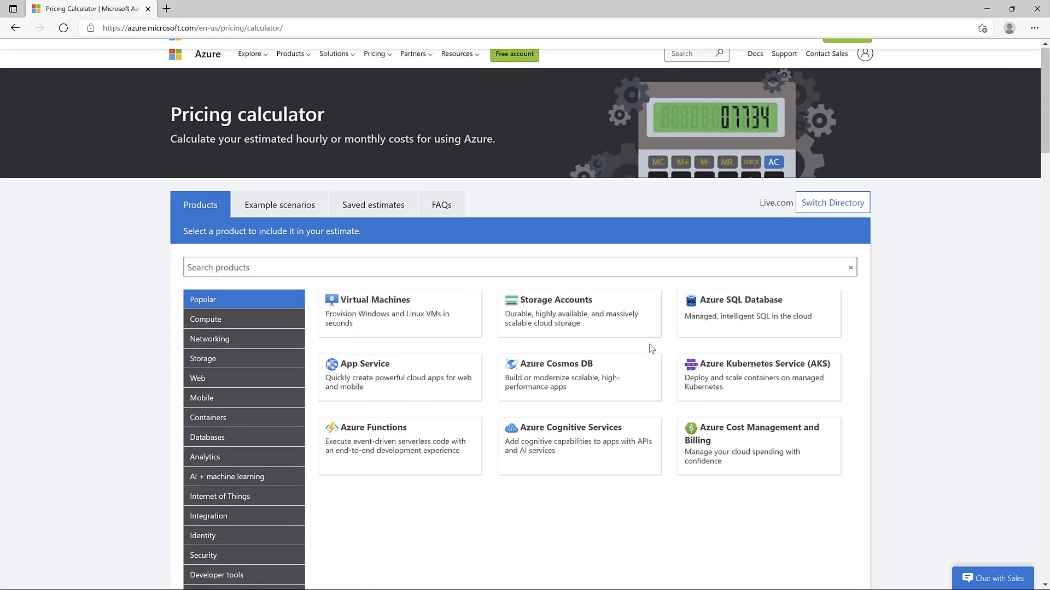
{"action": "left_click", "coordinate": [377, 209]}
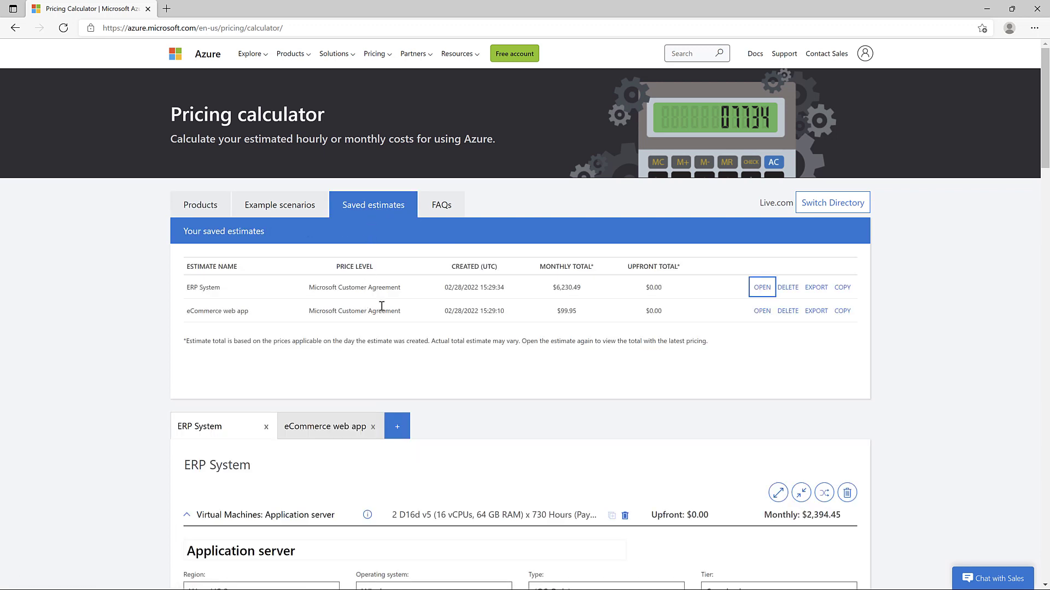
- Export the ERP System estimate from the saved estimates list to an Excel workbook
{"action": "left_click", "coordinate": [826, 288]}
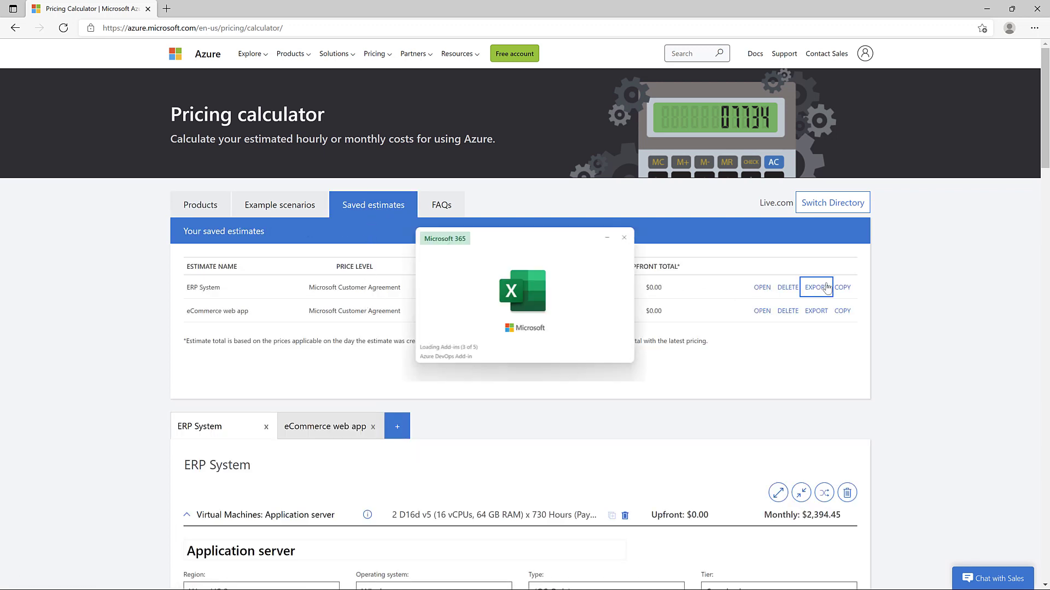